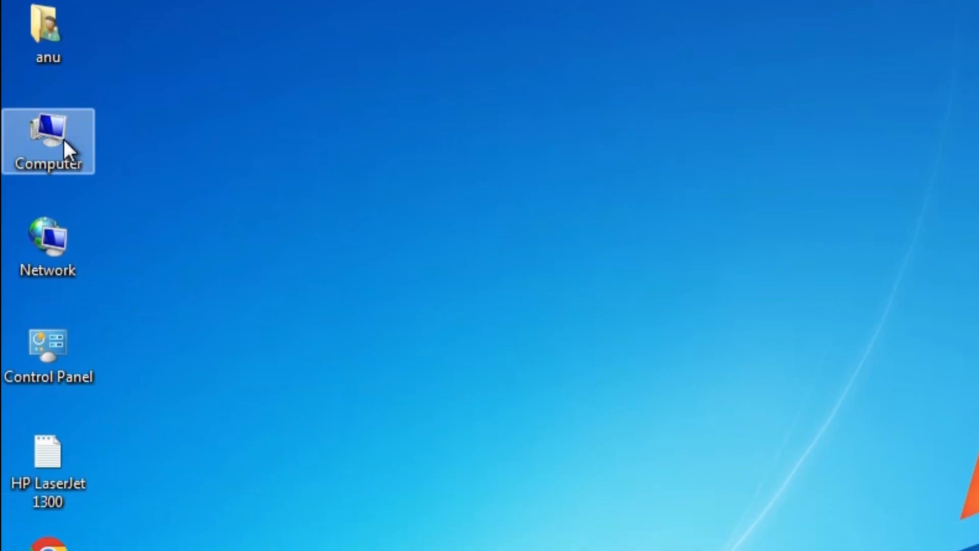
- Check the system type in the Computer properties, and close the System window
right_click(64, 254)
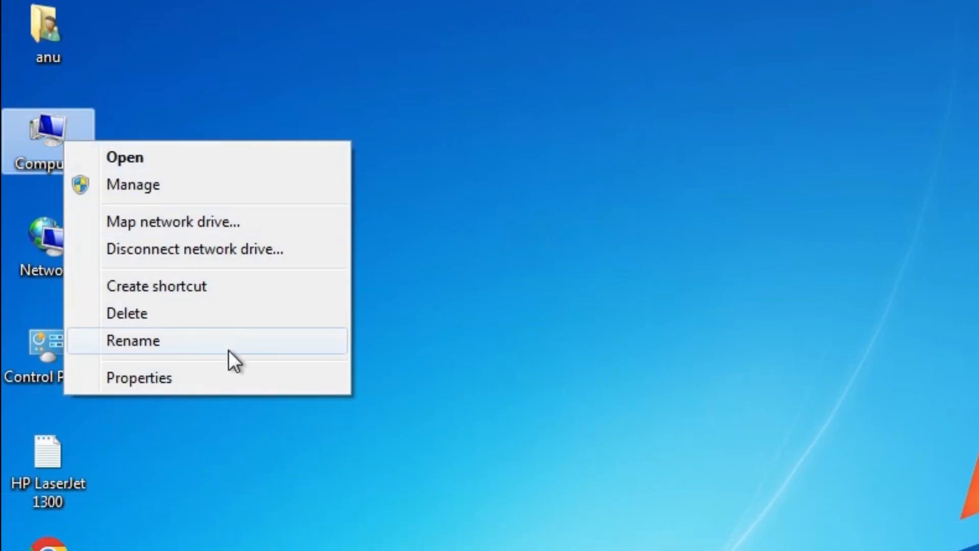
left_click(213, 378)
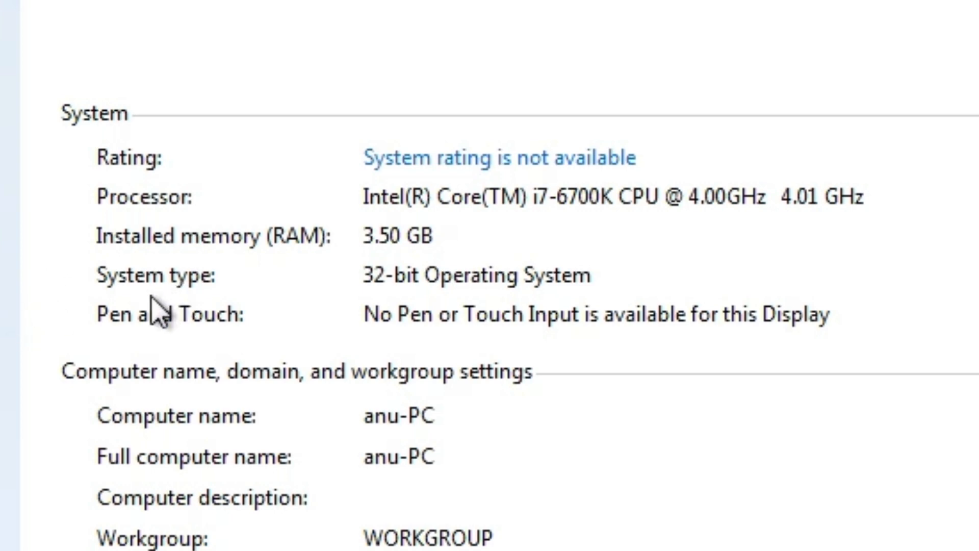
left_click(372, 284)
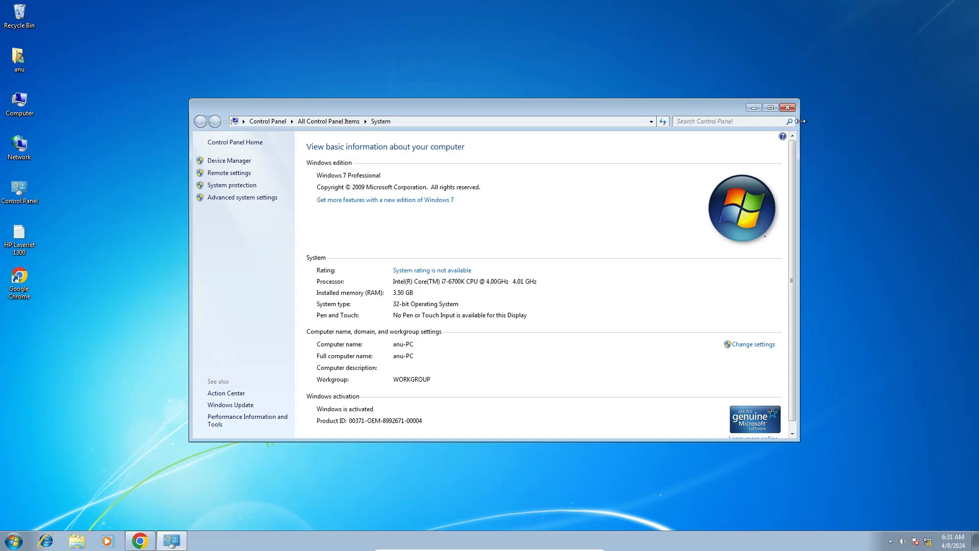
left_click(793, 113)
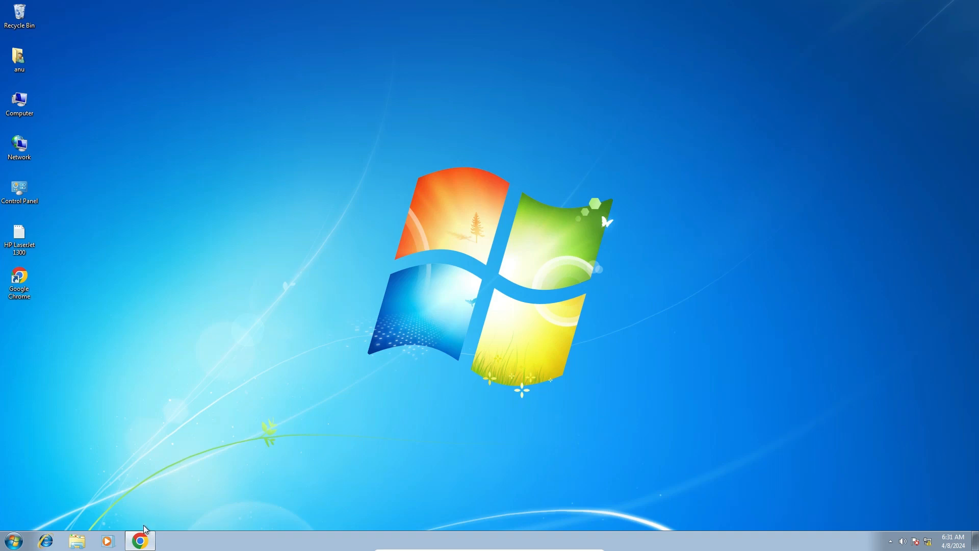
- Switch to Google Chrome and search Google for "canon lbp 6230dn driver"
left_click(142, 540)
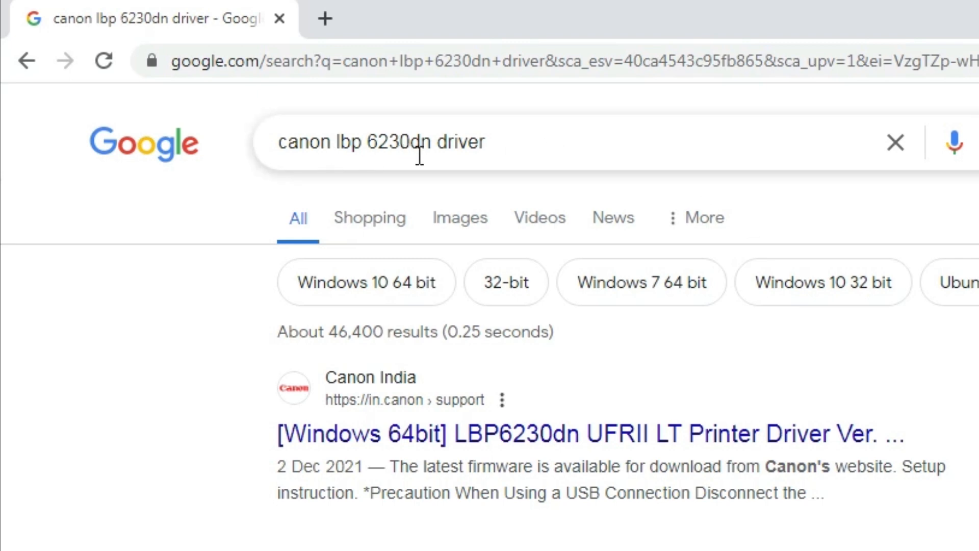
double_click(463, 139)
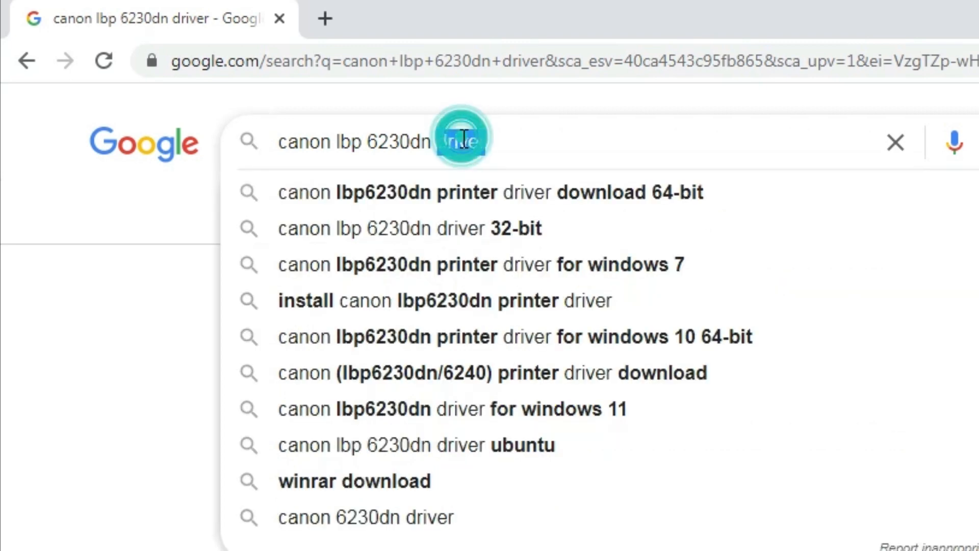
double_click(464, 139)
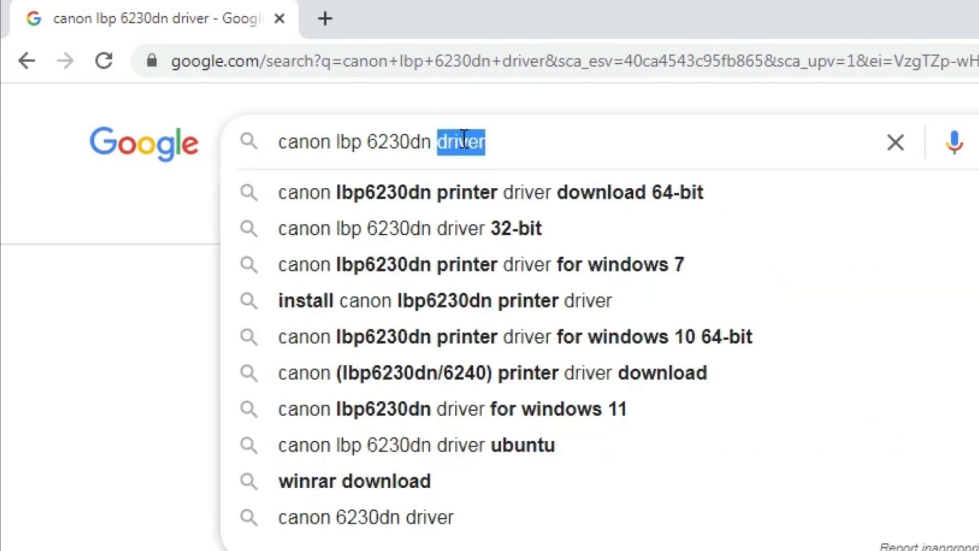
key("Return")
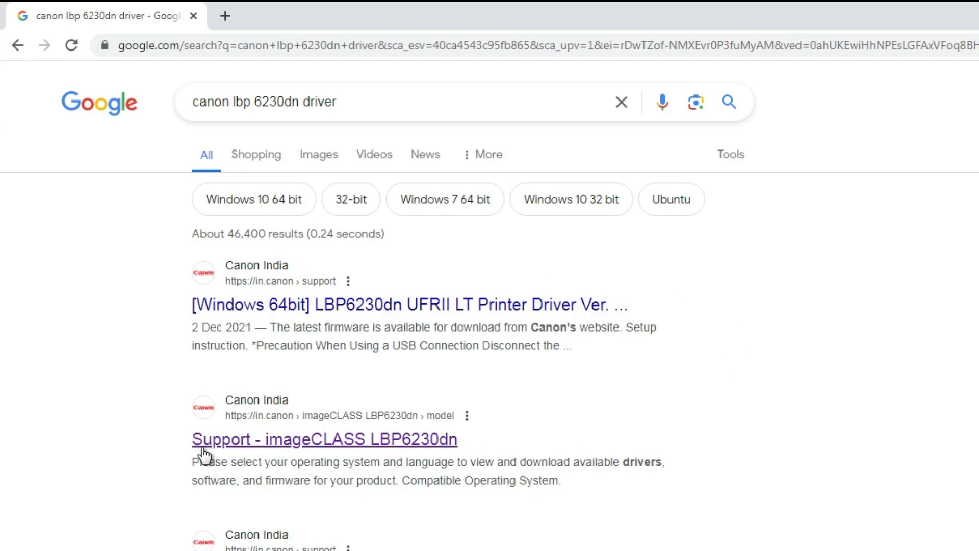
- Open the Canon India "Support - imageCLASS LBP6230dn" result in a new tab and check the model name
right_click(439, 442)
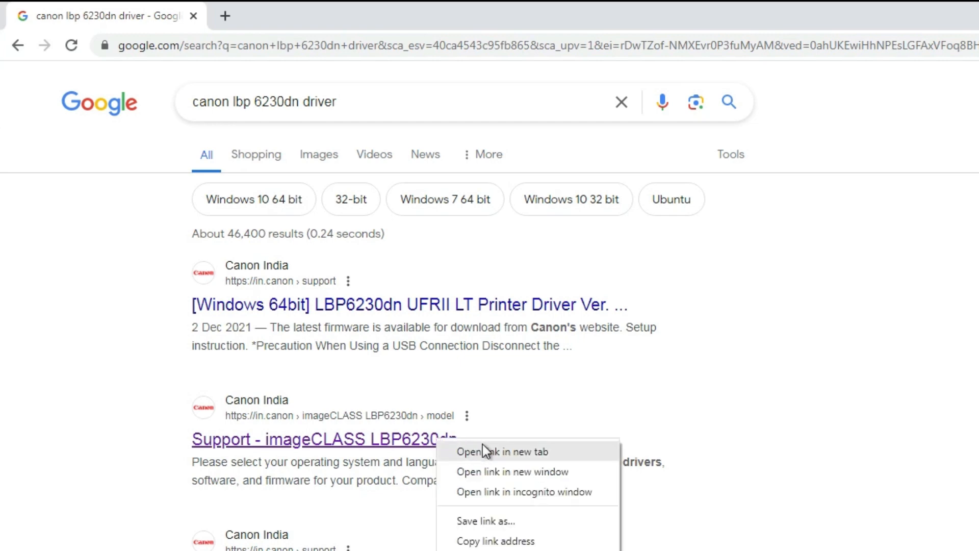
left_click(484, 450)
left_click(298, 16)
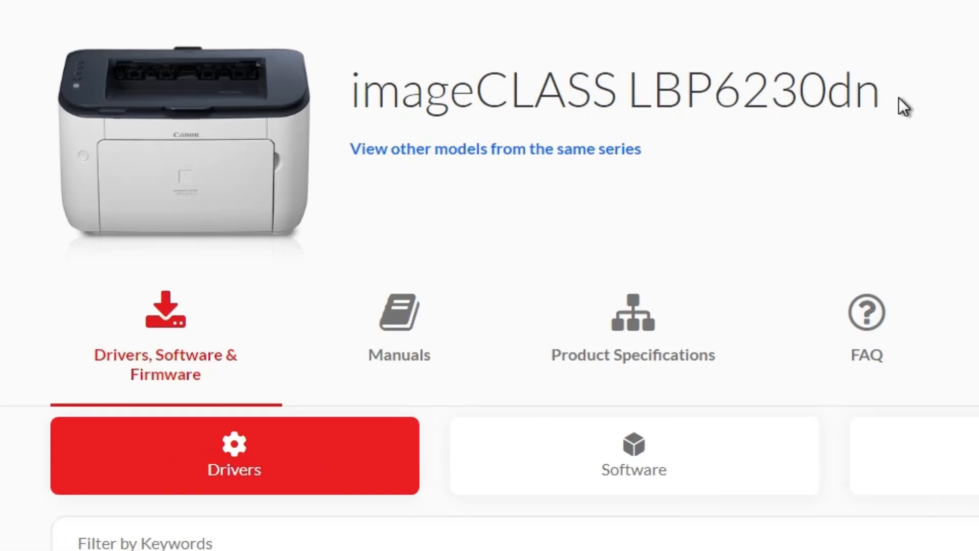
left_click_drag(904, 107, 637, 81)
- Set the compatible operating system to Windows 7 and search for the matching English drivers
scroll(669, 11, "down", 3)
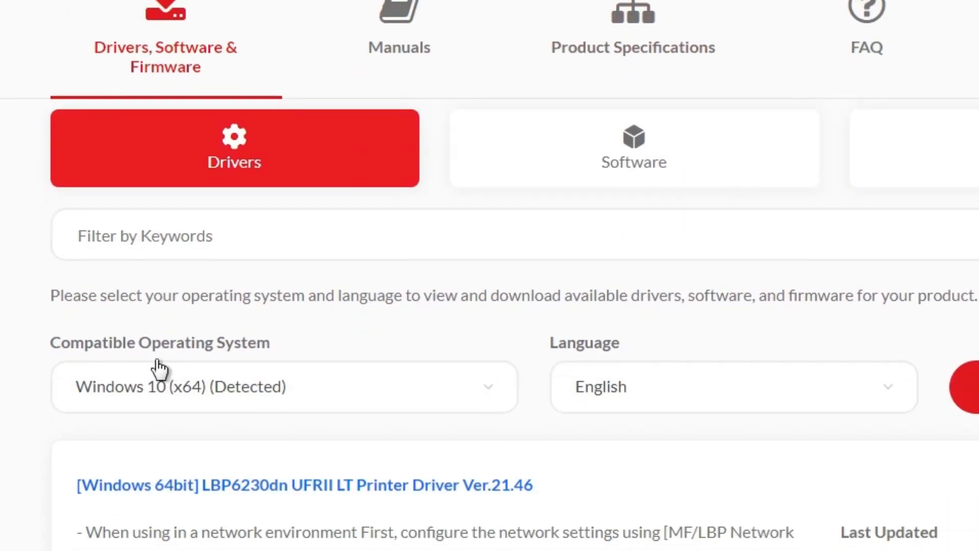
scroll(192, 365, "up", 1)
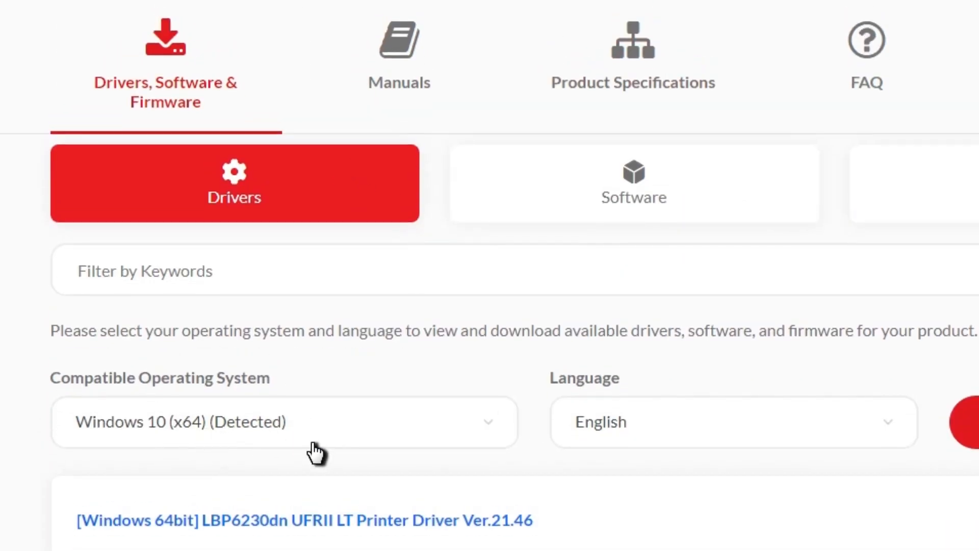
scroll(316, 453, "down", 3)
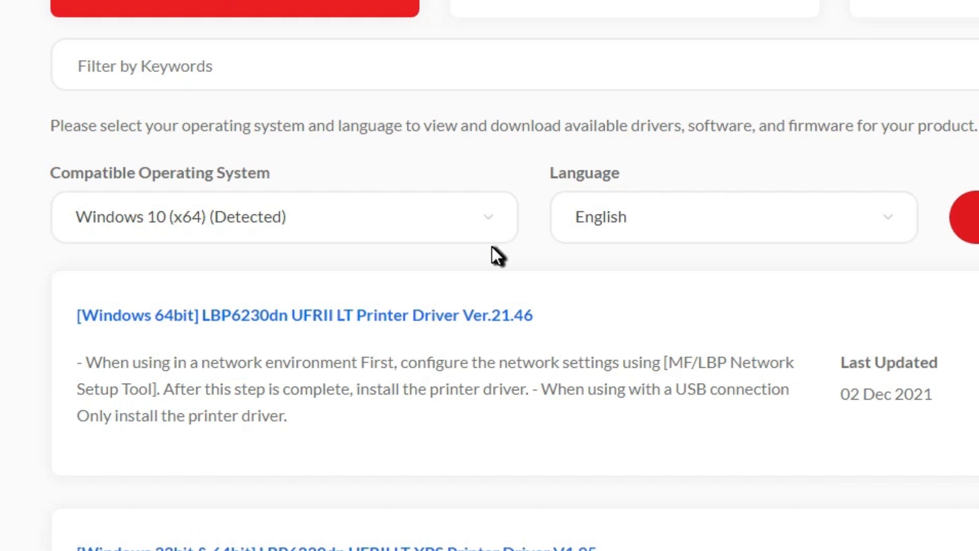
left_click(477, 206)
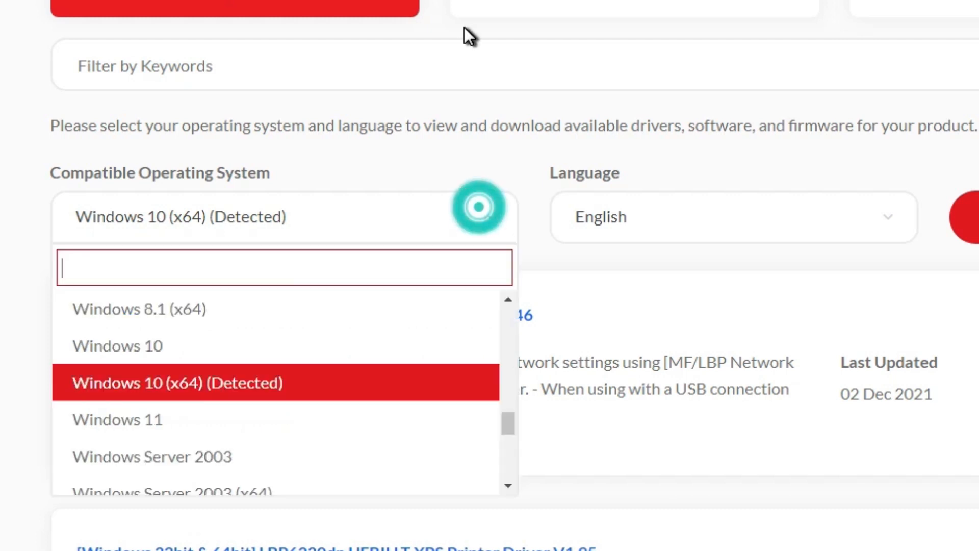
scroll(360, 378, "up", 10)
scroll(359, 378, "down", 6)
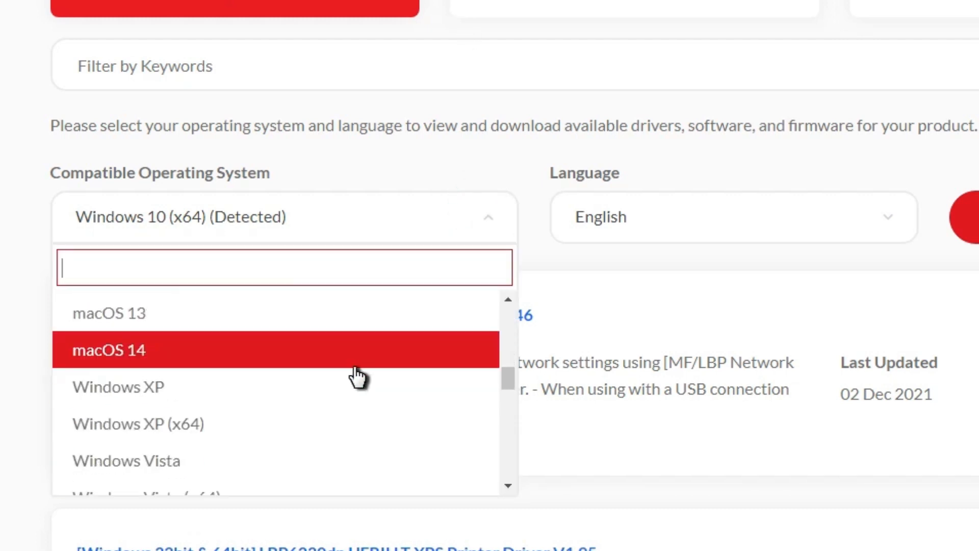
scroll(243, 417, "down", 2)
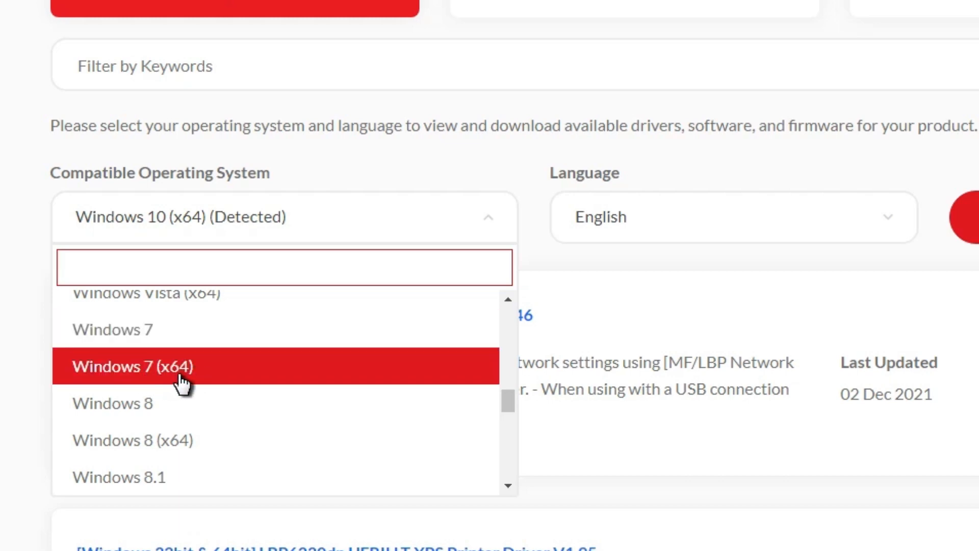
left_click(141, 346)
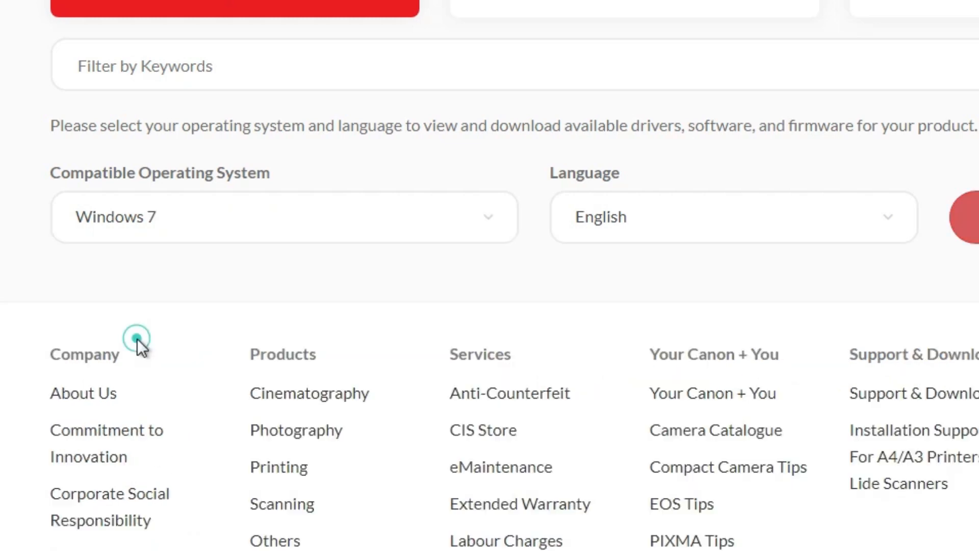
left_click(903, 164)
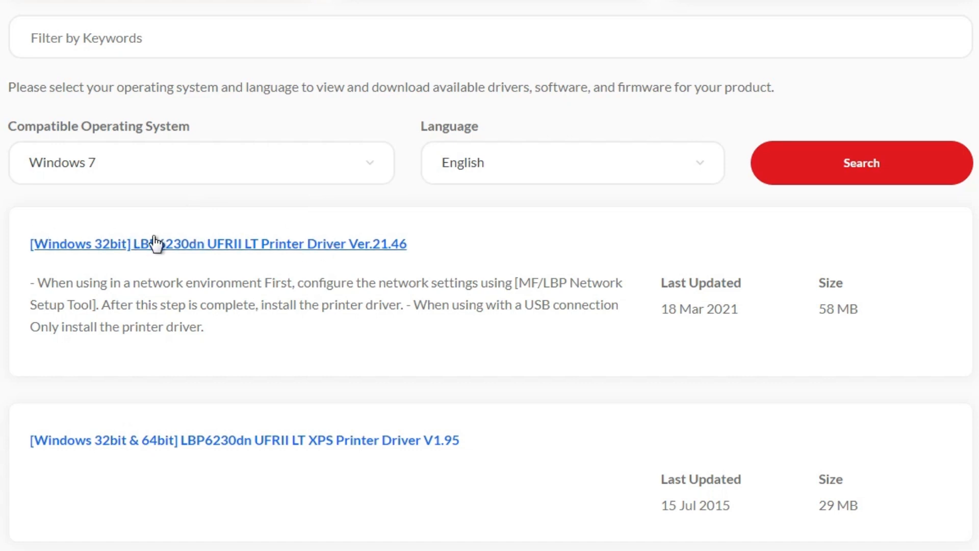
- Download the [Windows 32bit] LBP6230dn UFRII LT Printer Driver Ver.21.46, accepting the Canon license agreement
left_click(204, 242)
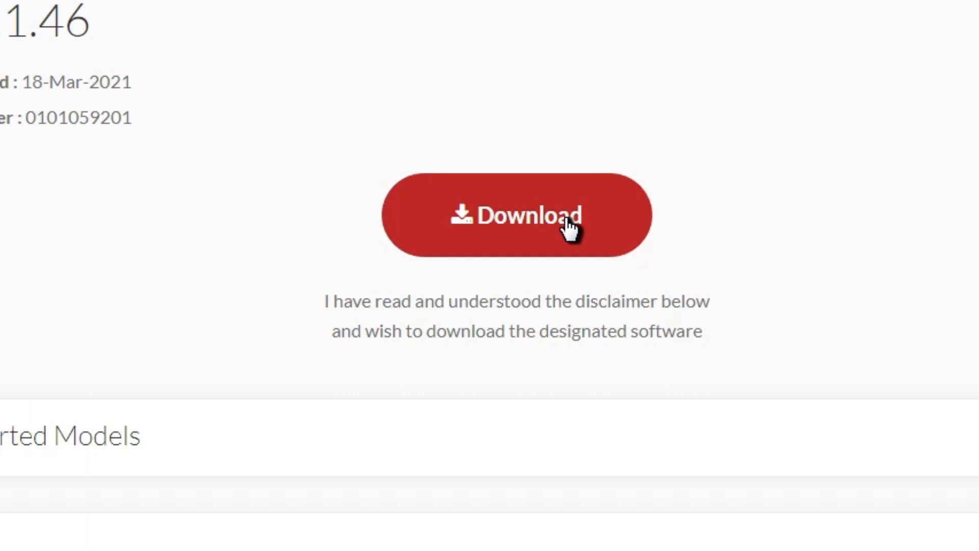
left_click(566, 220)
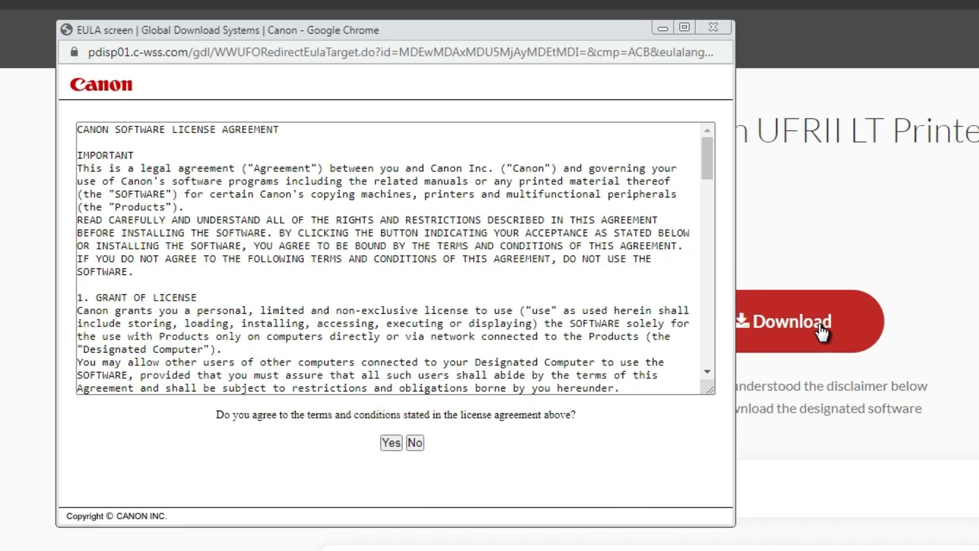
left_click(391, 443)
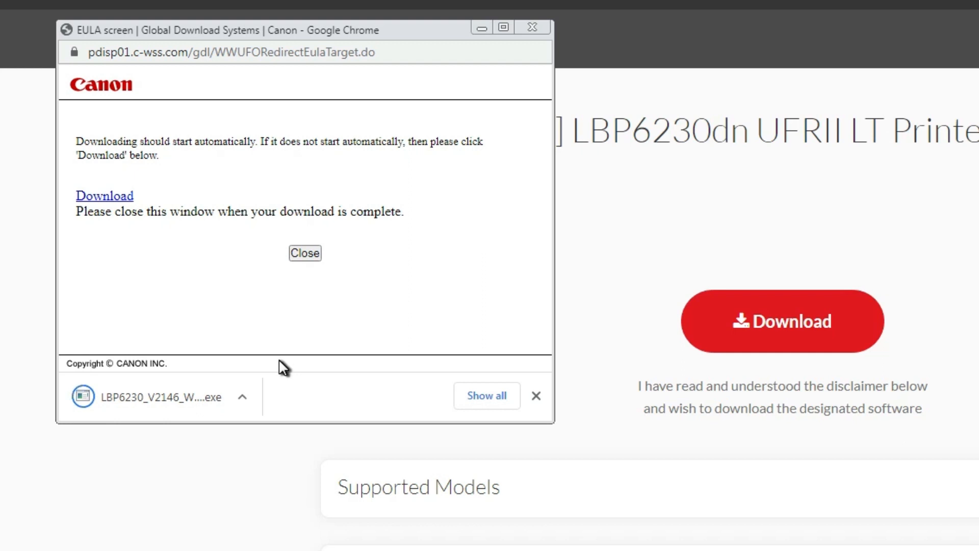
- Show the downloaded LBP6230_V2146_WP_EN.exe in its folder, minimize the browser and close the Canon download pop-up
left_click(487, 395)
left_click(611, 61)
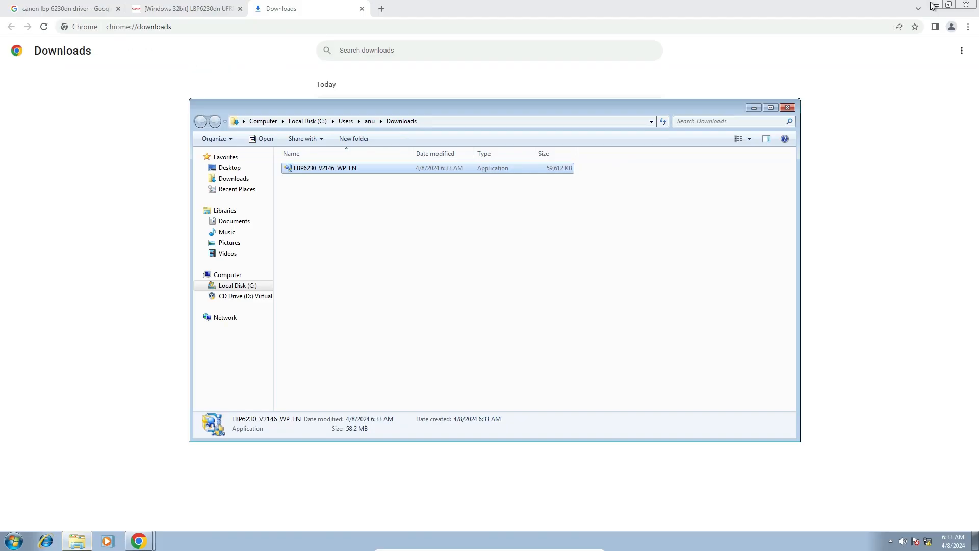
left_click(933, 5)
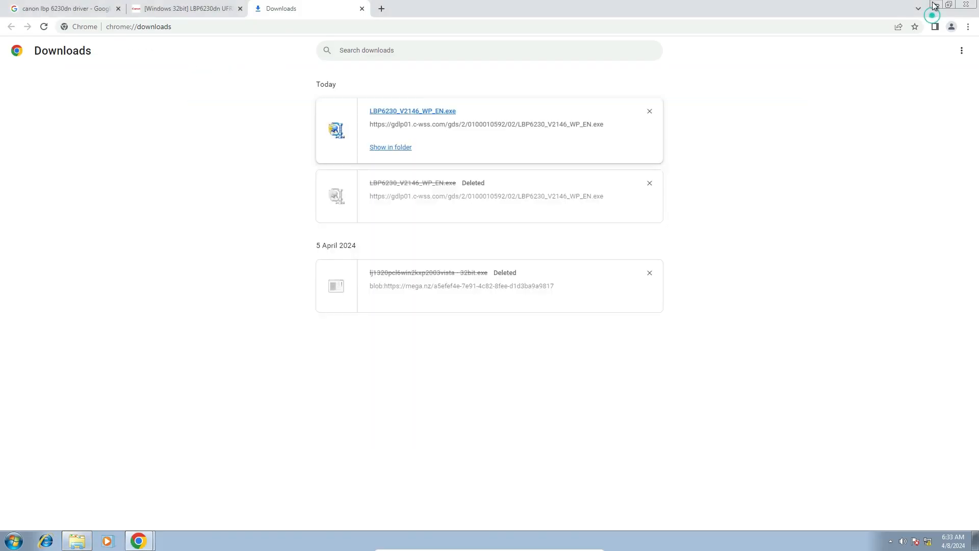
left_click(933, 5)
left_click(159, 122)
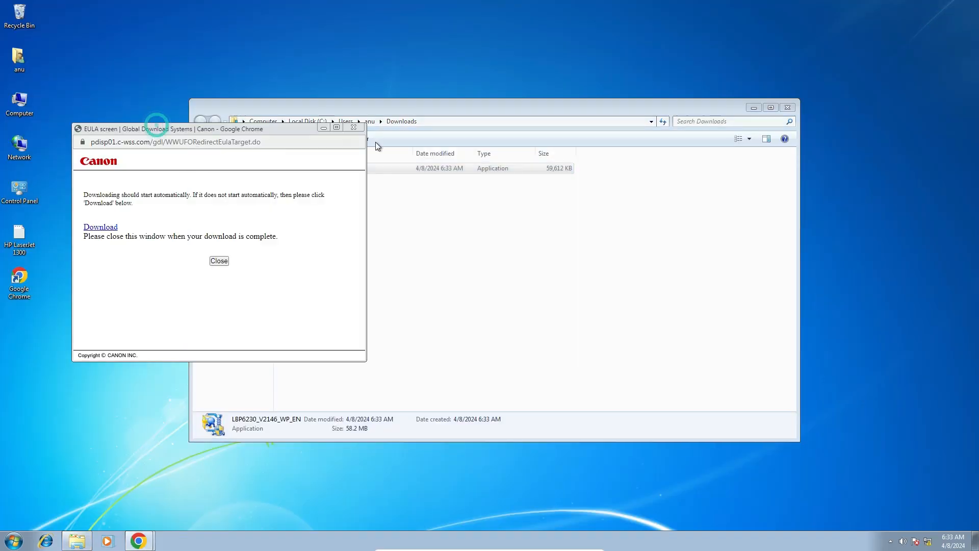
left_click(353, 127)
- Move LBP6230_V2146_WP_EN from the Downloads folder to the desktop beside Control Panel, and close the folder window
left_click_drag(571, 164, 166, 306)
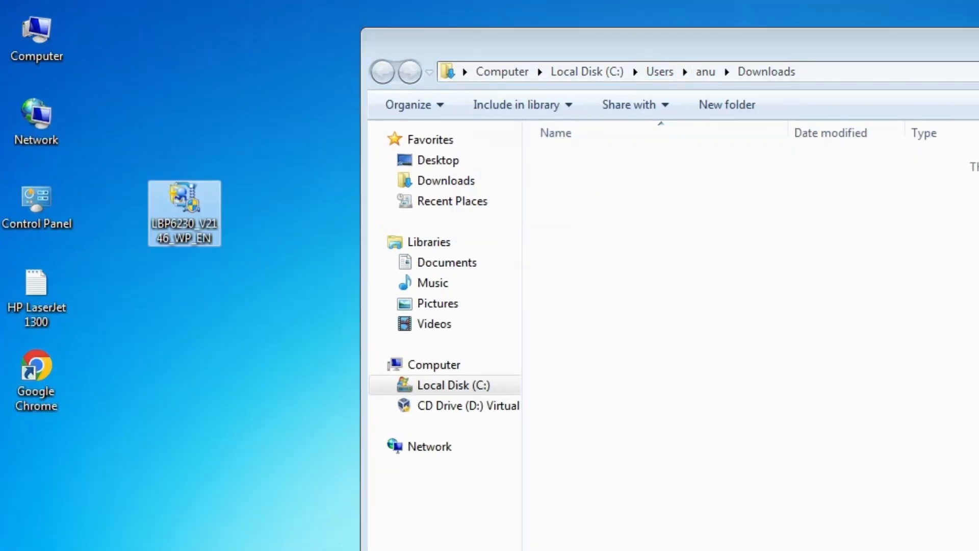
key("alt+F4")
left_click_drag(306, 114, 136, 253)
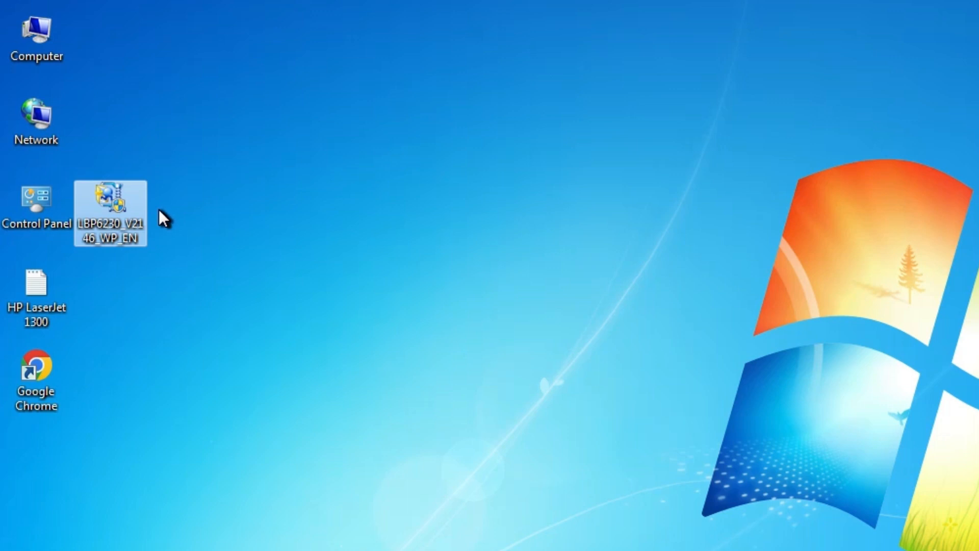
- Extract LBP6230_V2146_WP_EN with WinRAR into a folder of the same name on the desktop
right_click(122, 201)
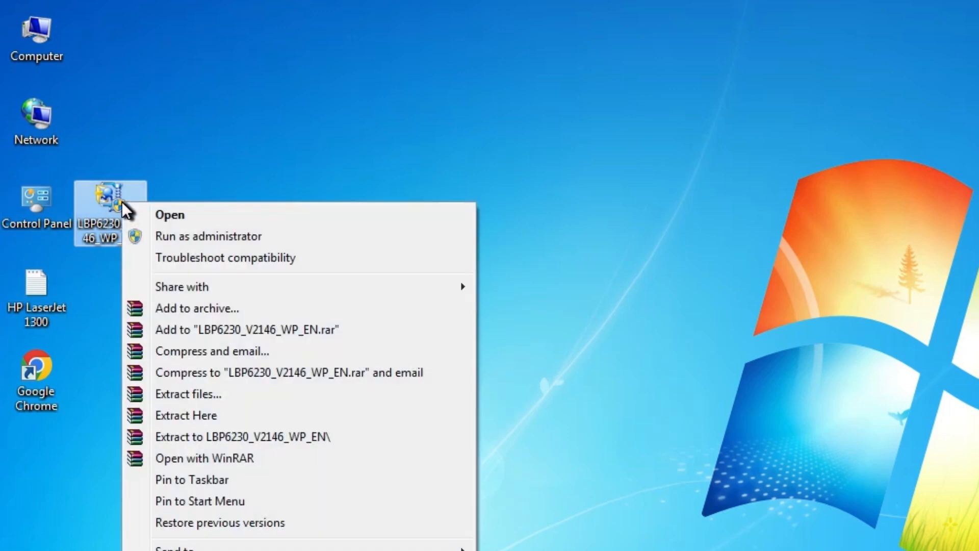
left_click(228, 393)
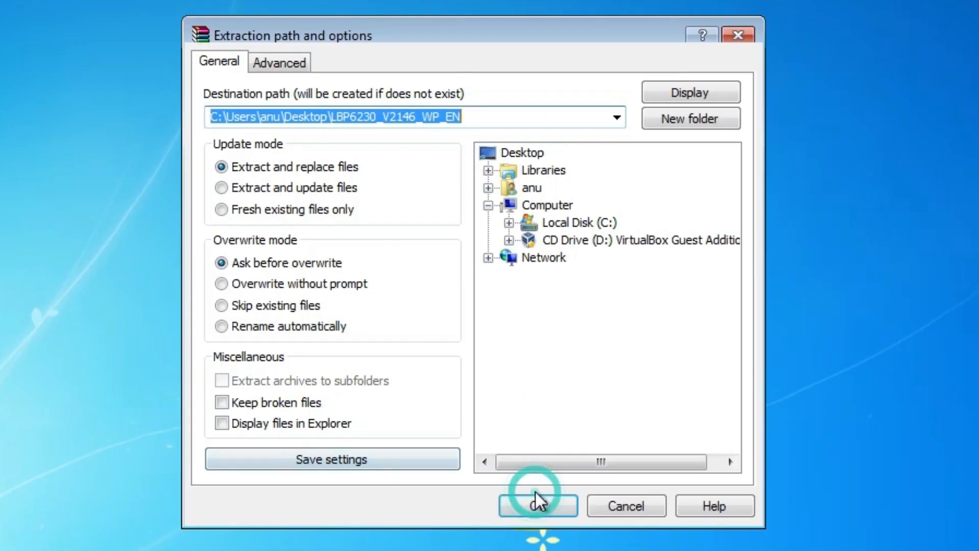
left_click(535, 491)
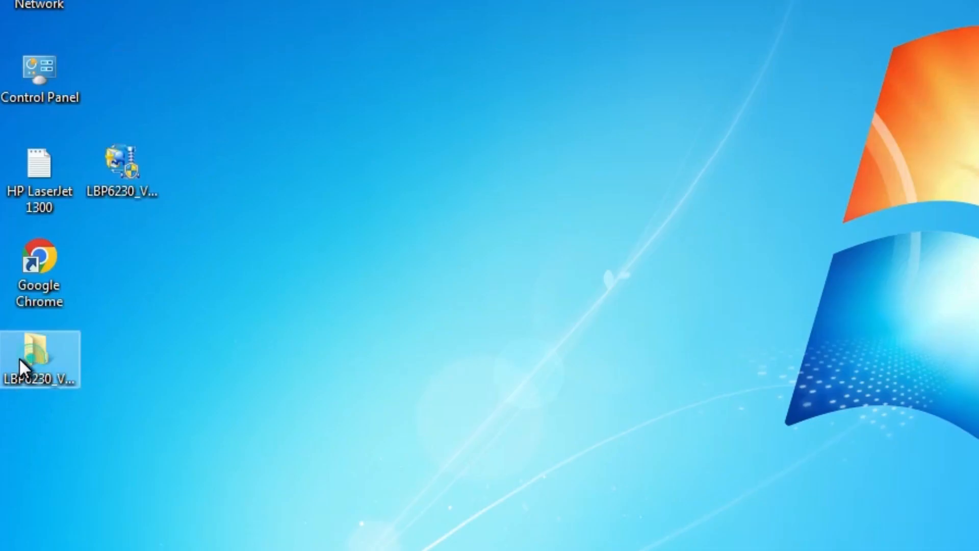
- Examine the extracted LBP6230_V2146_WP_EN folder through UFRII, uk_eng and 32BIT down to the Driver folder, and close the window
left_click(19, 357)
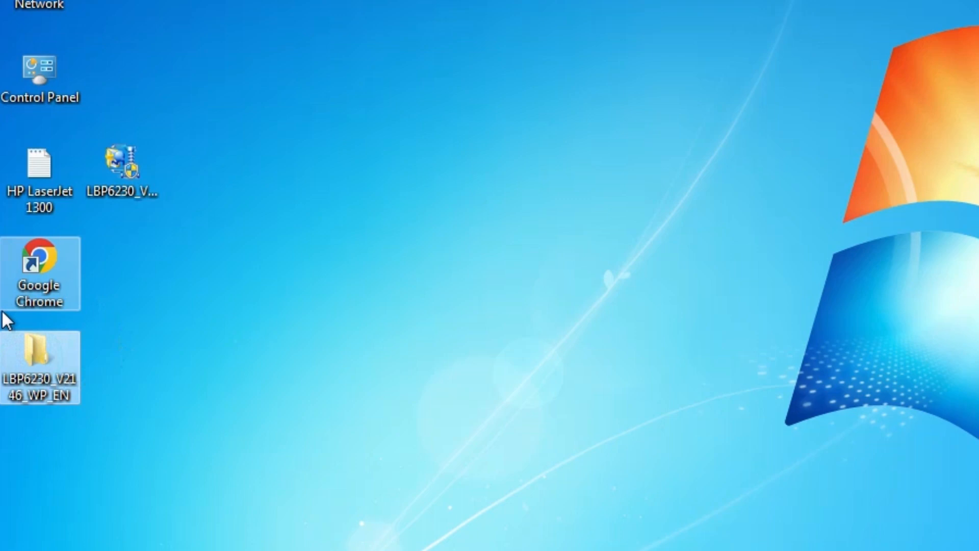
double_click(23, 383)
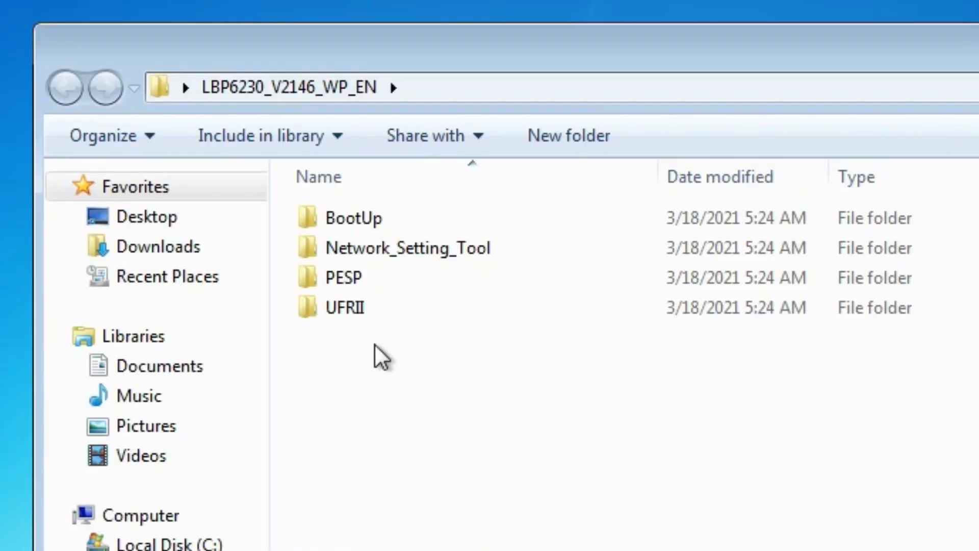
left_click(357, 313)
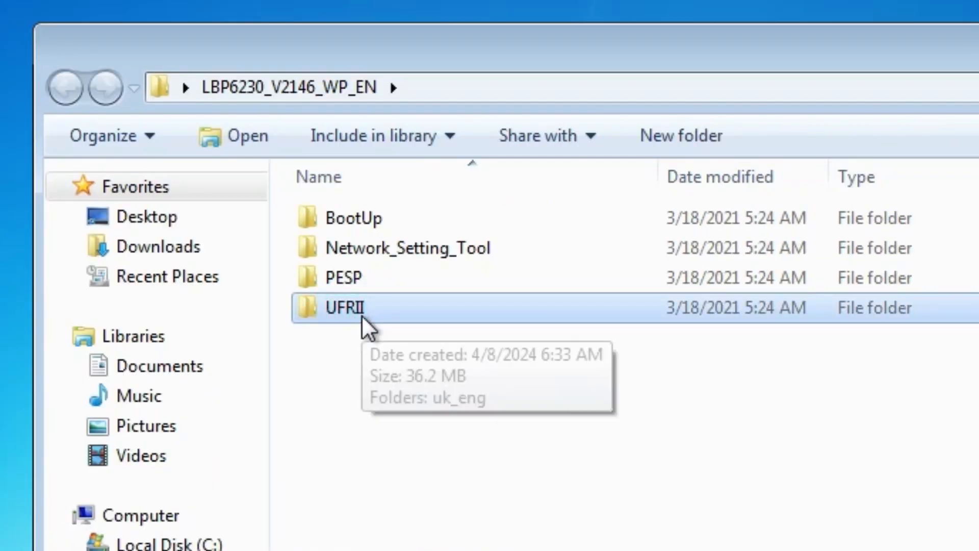
double_click(362, 314)
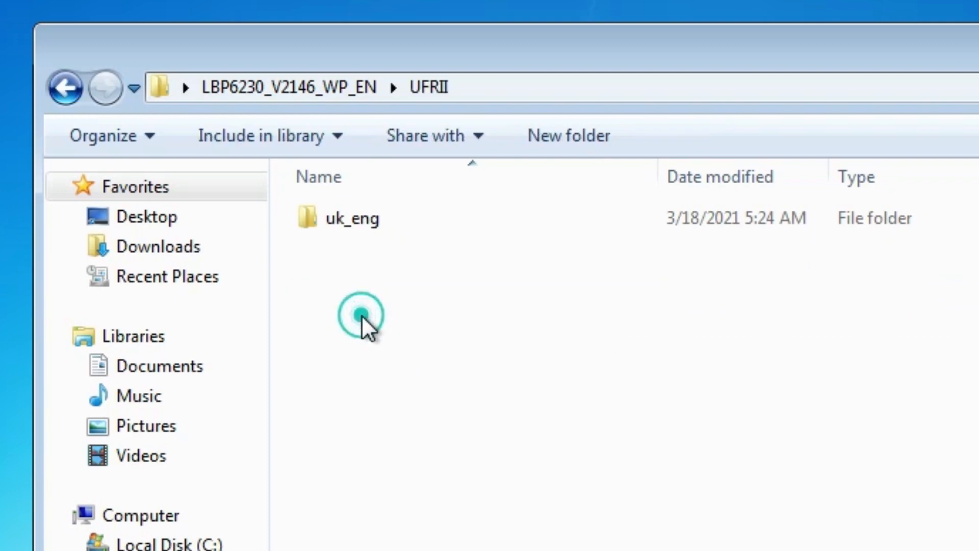
double_click(365, 218)
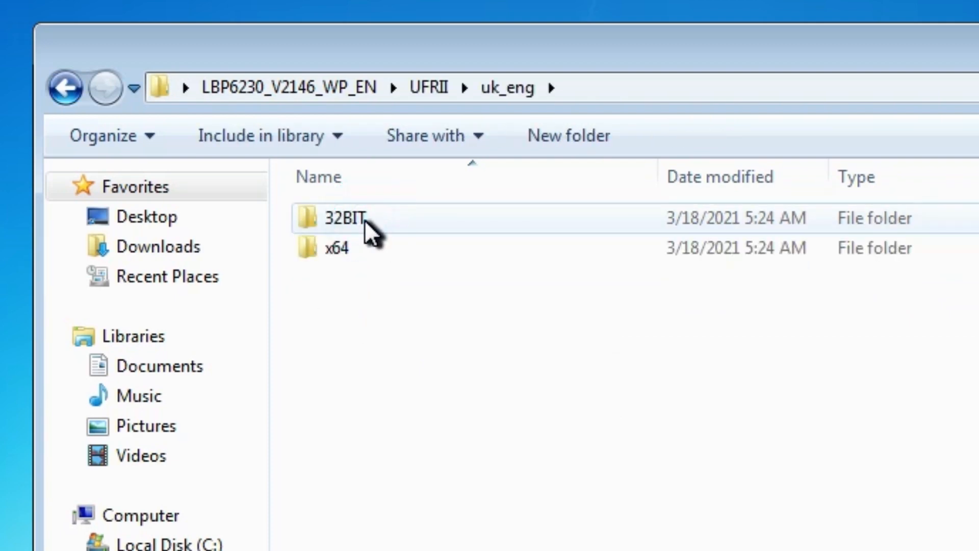
left_click(367, 224)
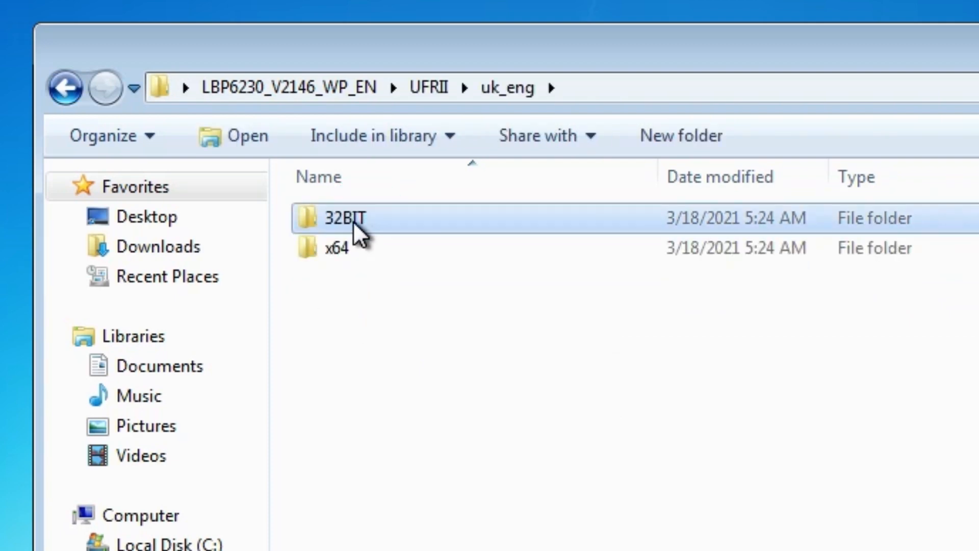
left_click(390, 250)
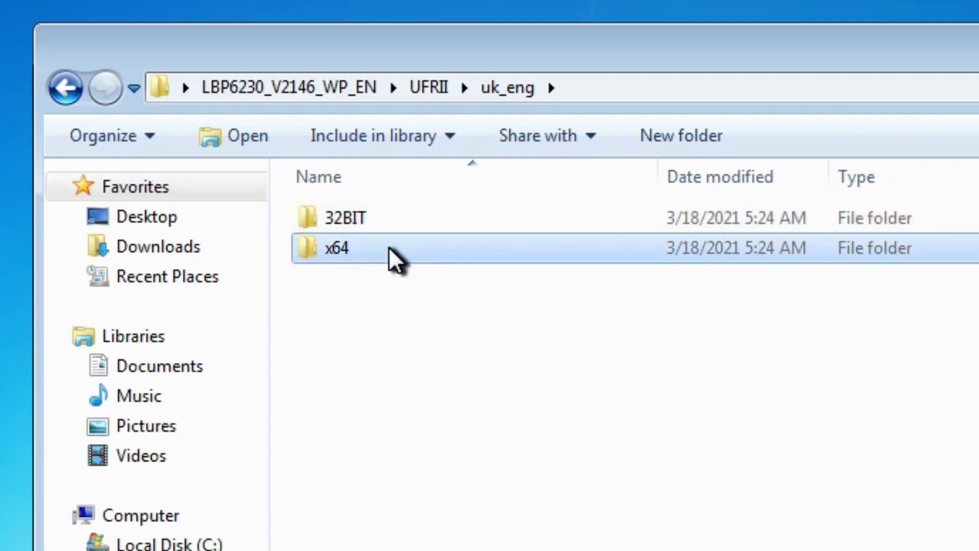
double_click(372, 211)
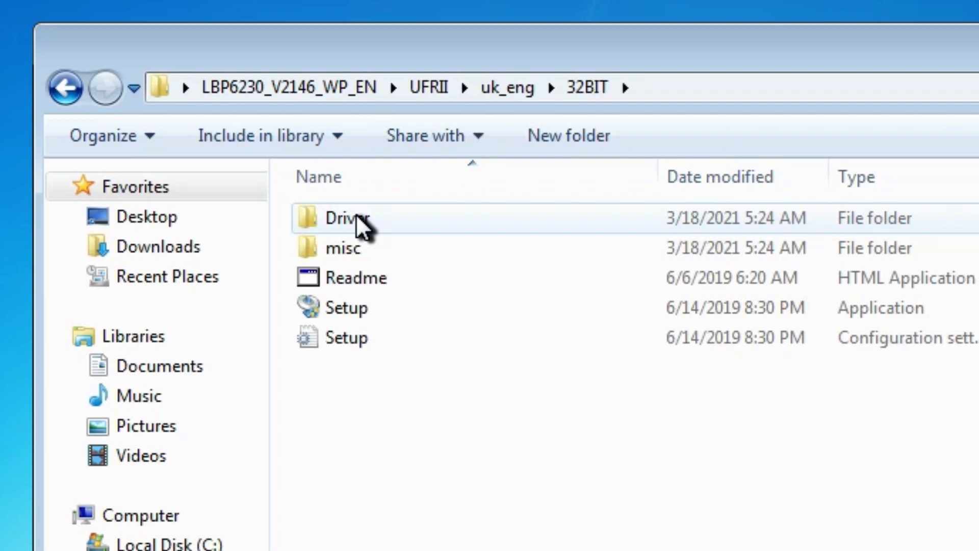
double_click(357, 216)
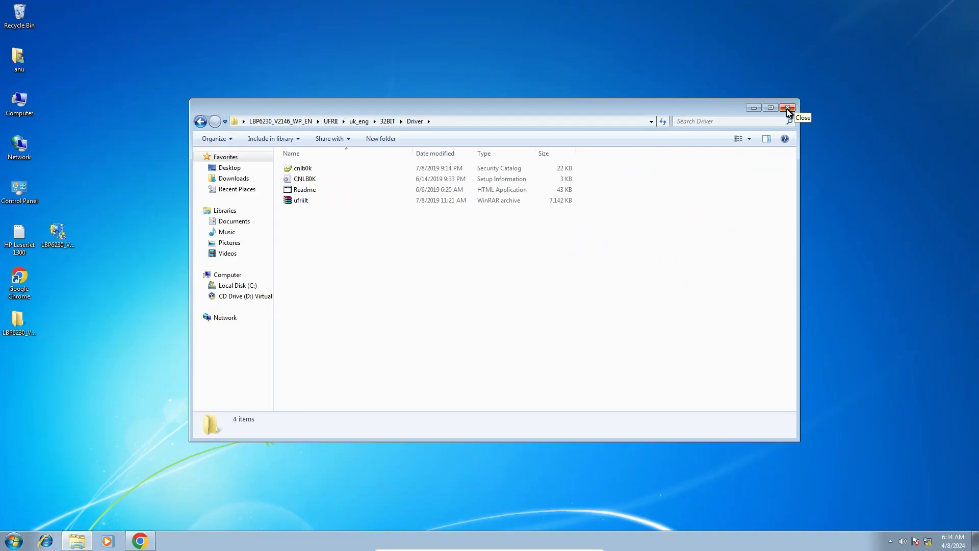
left_click(787, 109)
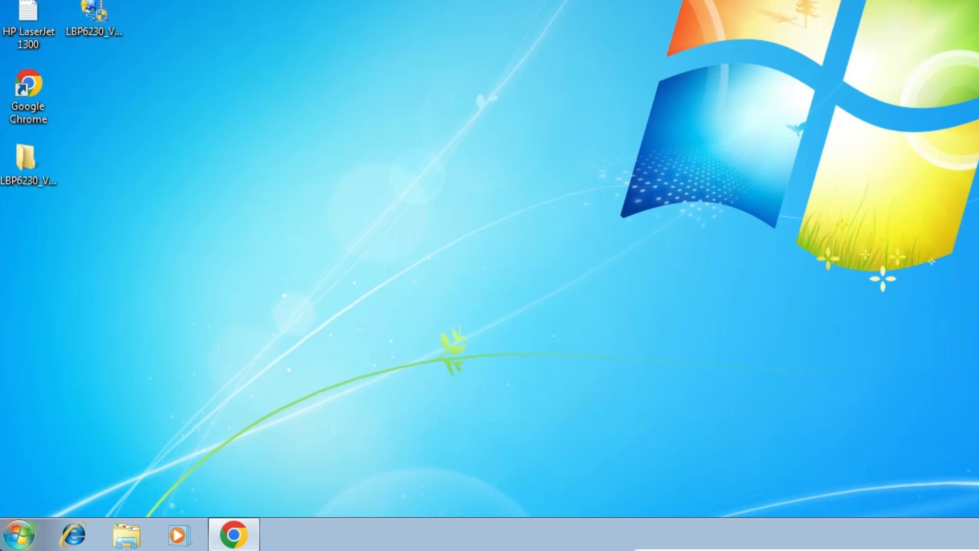
- Start adding a printer from Devices and Printers in Control Panel, and minimize the Devices and Printers window behind the wizard
left_click(19, 534)
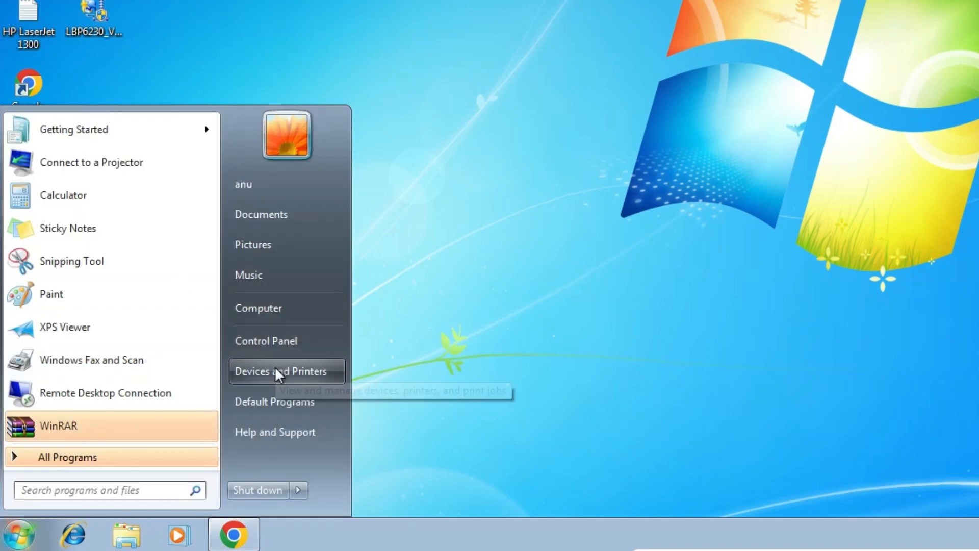
left_click(312, 343)
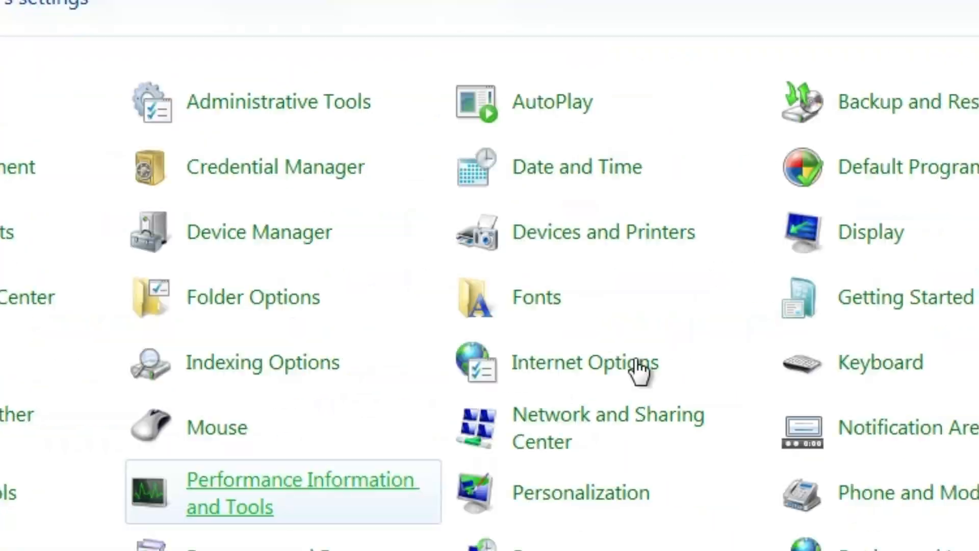
left_click(859, 19)
left_click(503, 303)
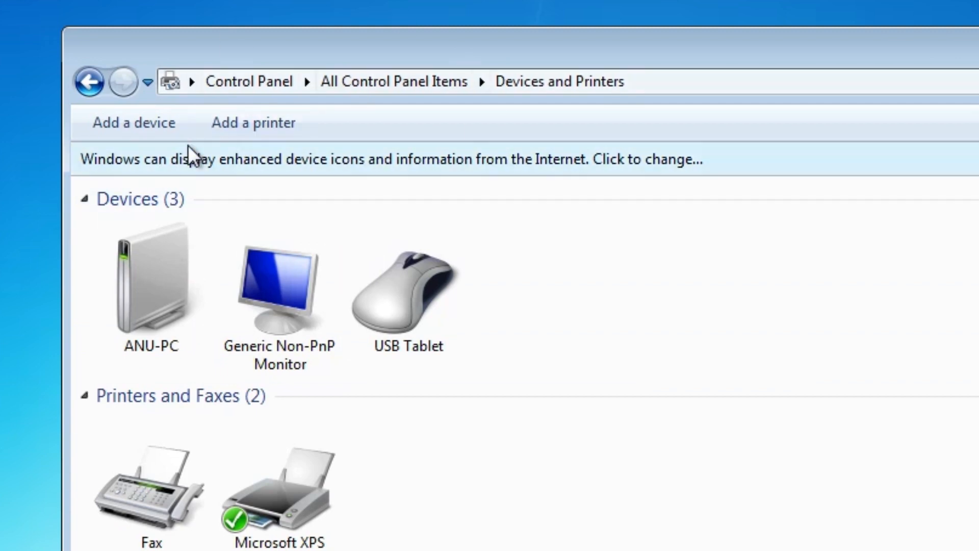
left_click(257, 125)
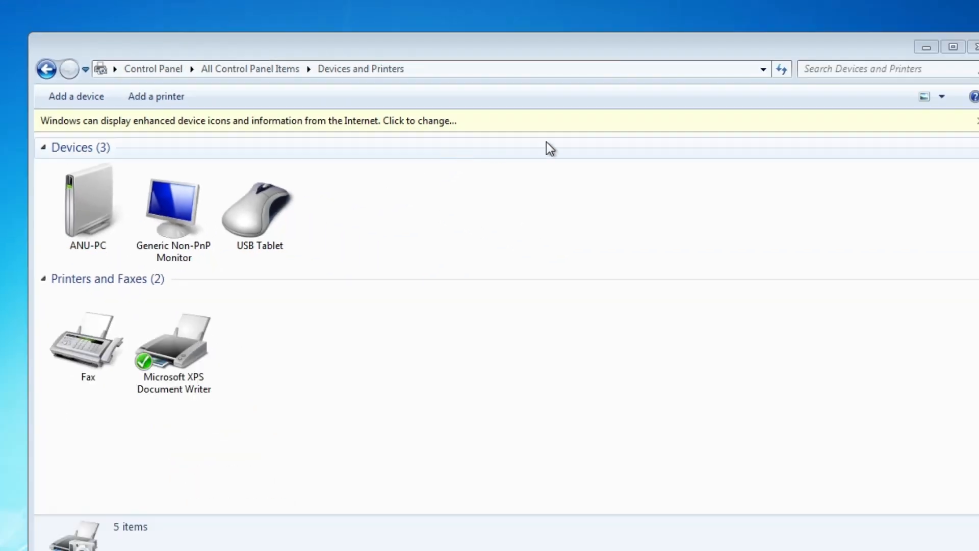
left_click(926, 47)
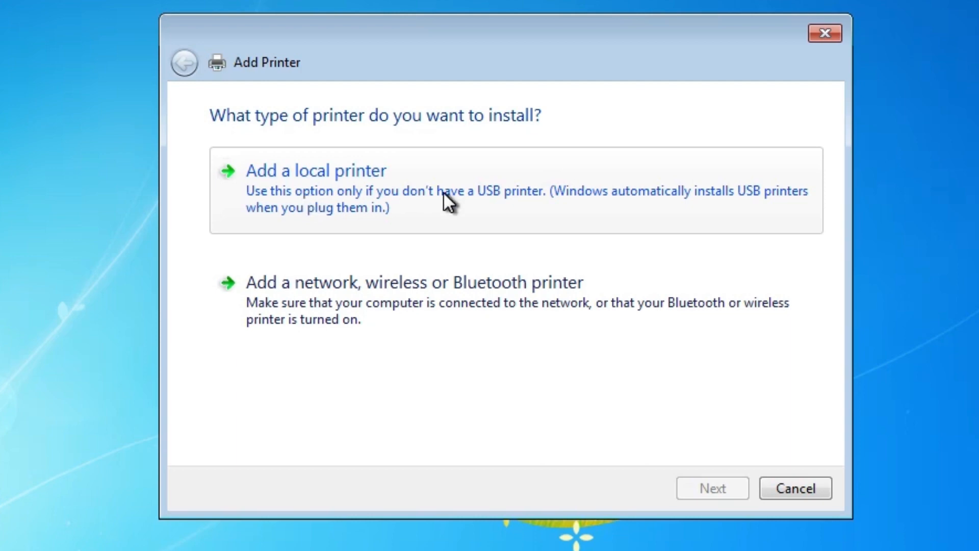
- Choose to add a local printer on the existing port USB_001 (Local Port)
left_click(257, 186)
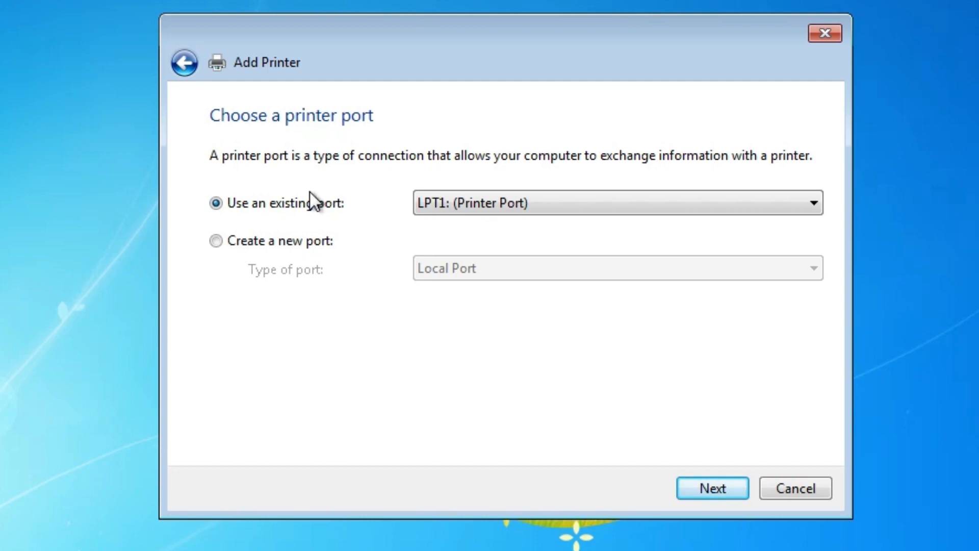
left_click(486, 203)
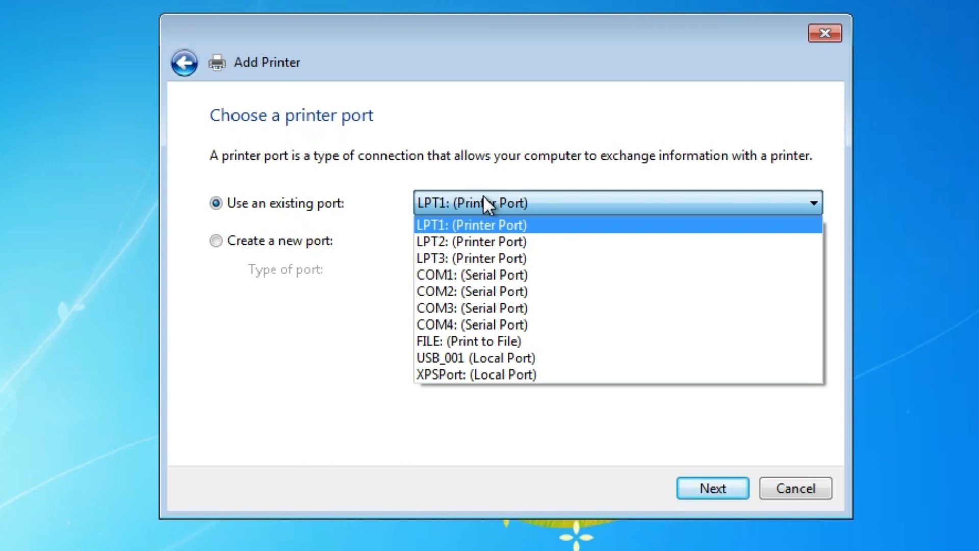
left_click(511, 353)
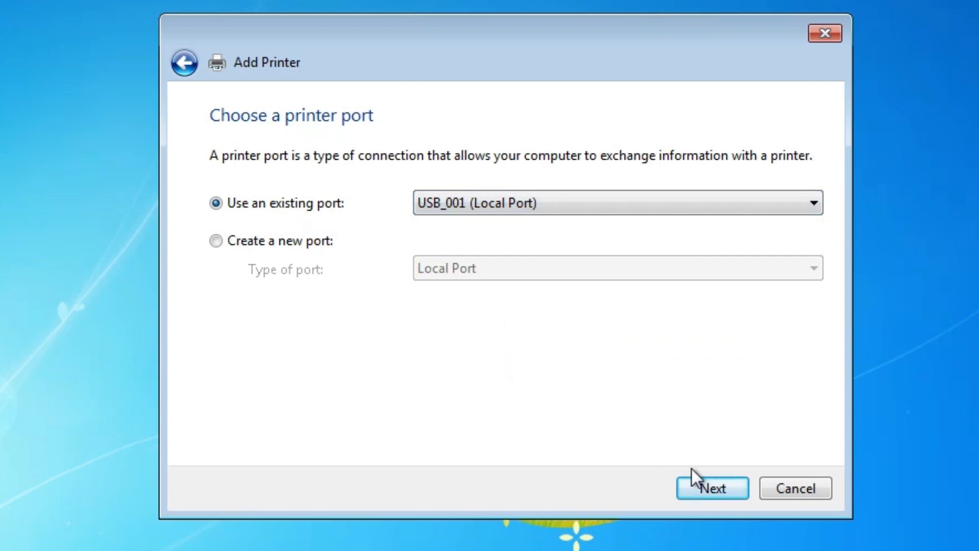
left_click(711, 482)
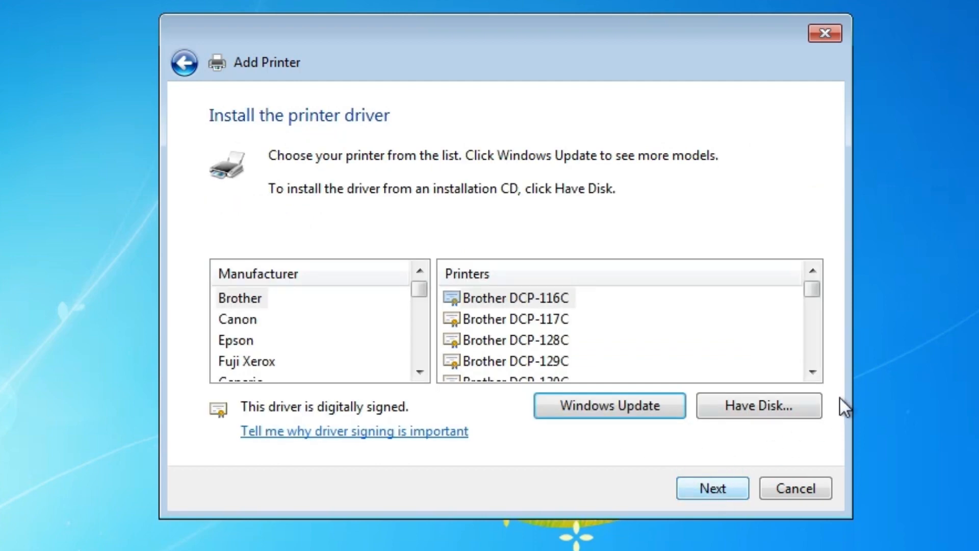
- Choose to install the driver from disk and browse on the desktop to LBP6230_V2146_WP_EN, UFRII, uk_eng
left_click(783, 408)
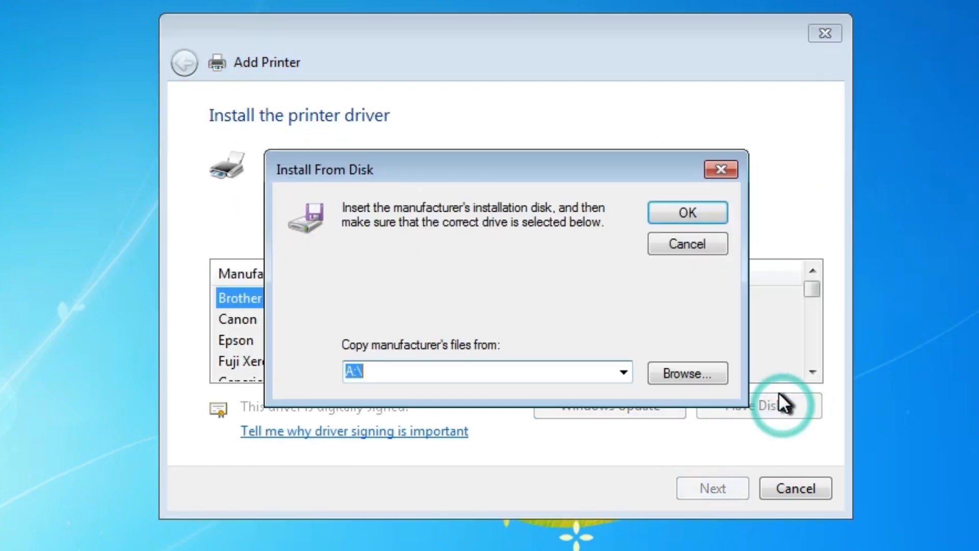
left_click(712, 368)
left_click(342, 342)
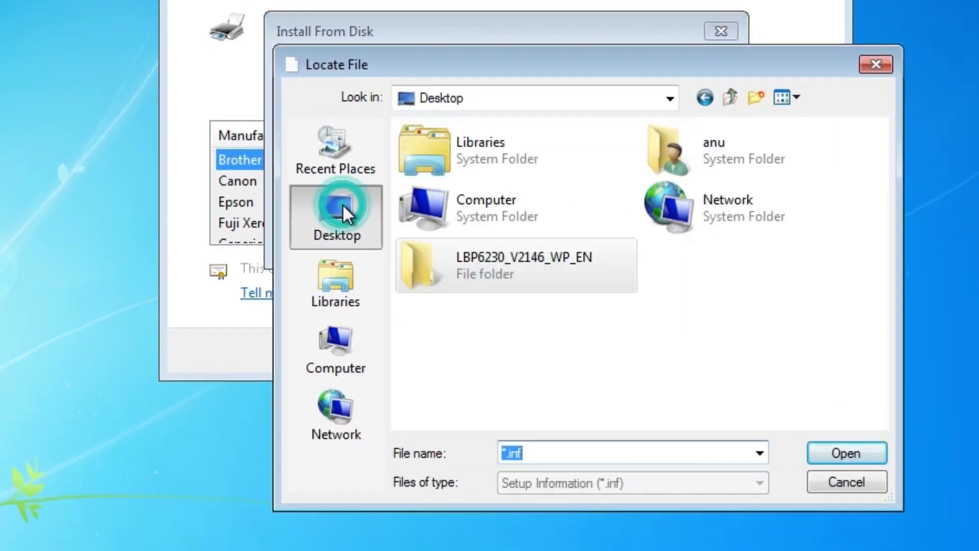
double_click(490, 259)
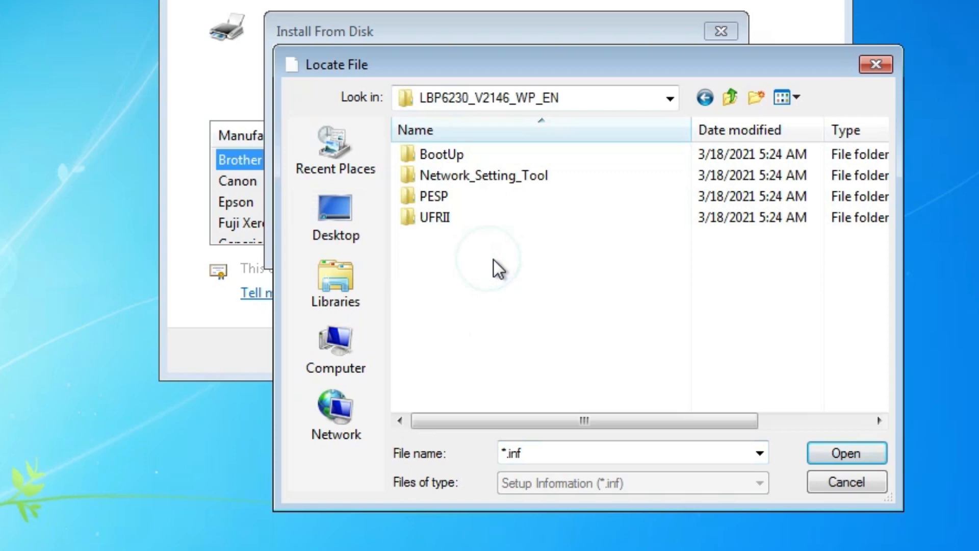
double_click(445, 219)
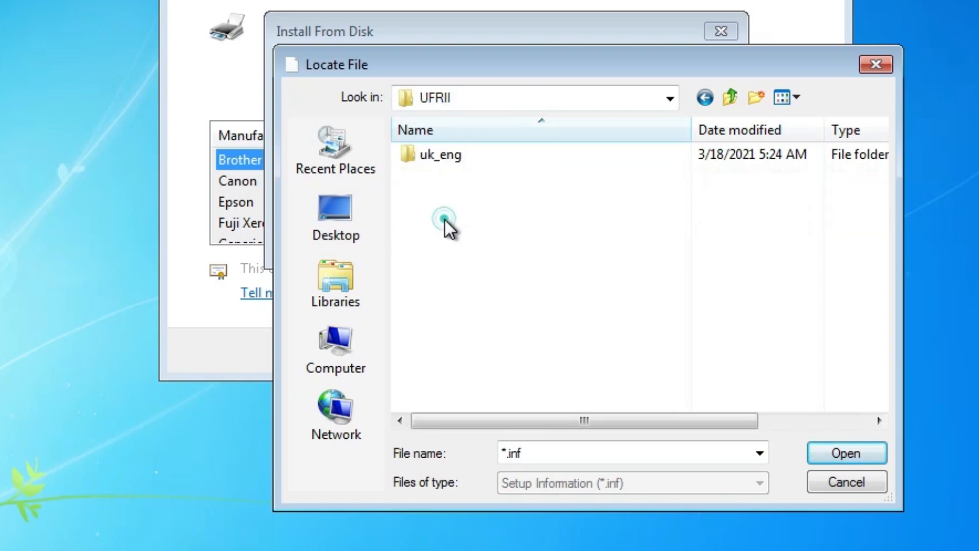
double_click(452, 157)
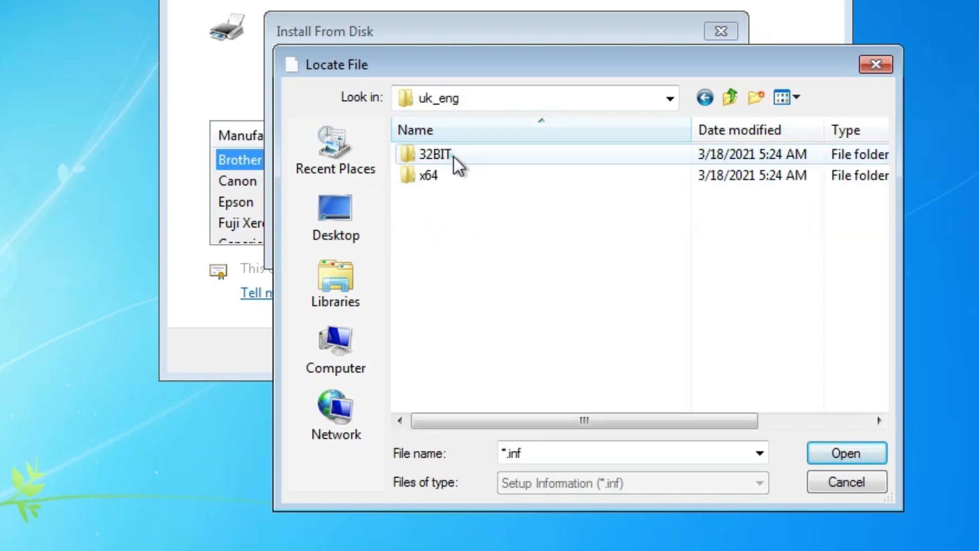
- Load the CNLB0K.INF setup file from the Driver folder inside 32BIT as the manufacturer's driver source
left_click(445, 154)
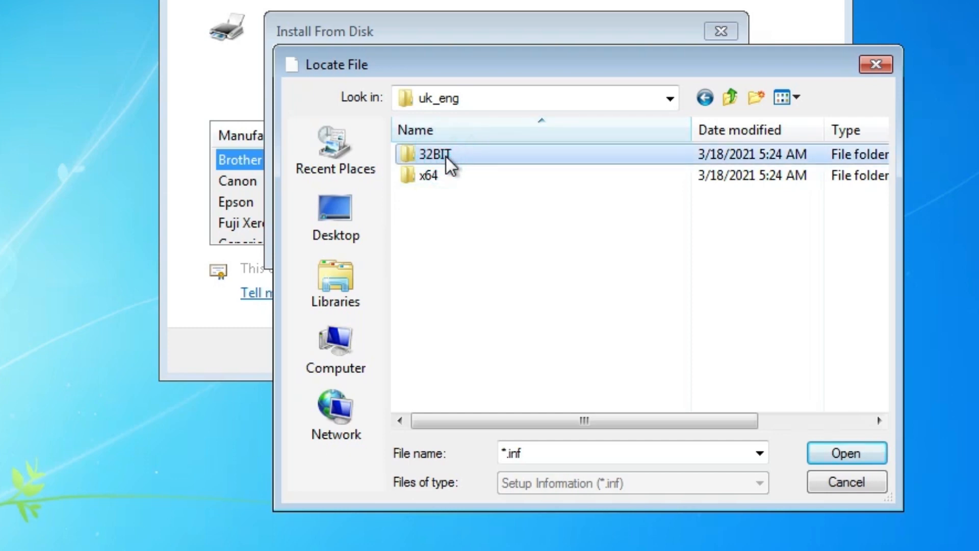
left_click(440, 172)
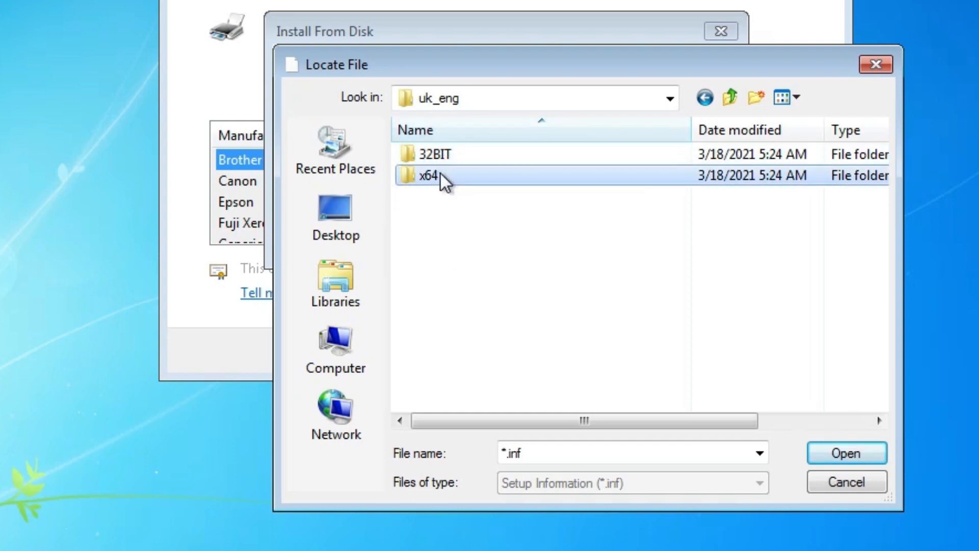
left_click(490, 158)
double_click(490, 157)
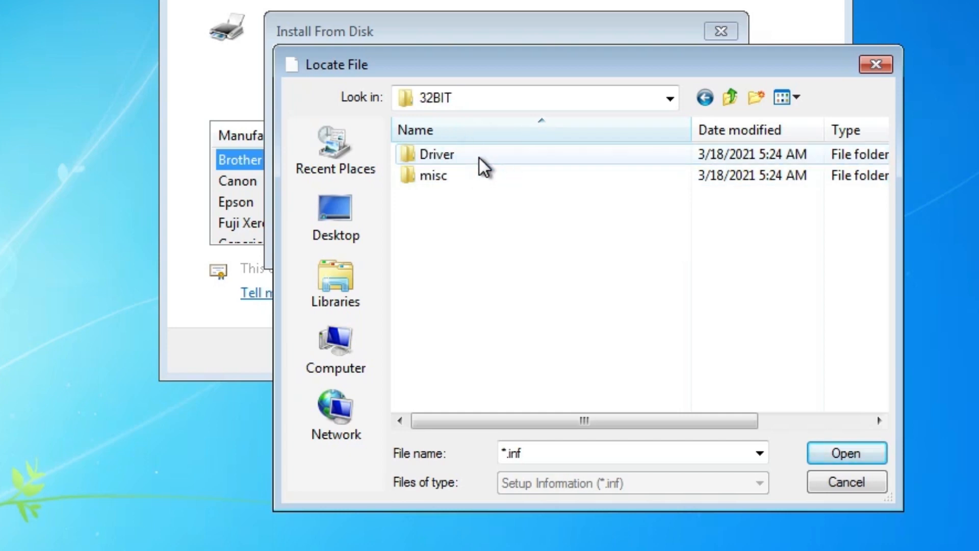
double_click(479, 159)
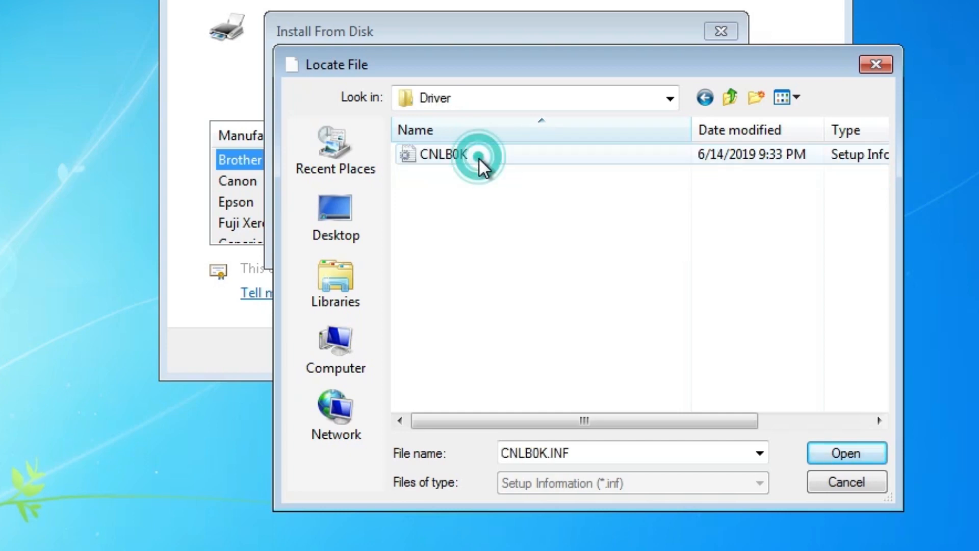
left_click(452, 152)
left_click(843, 458)
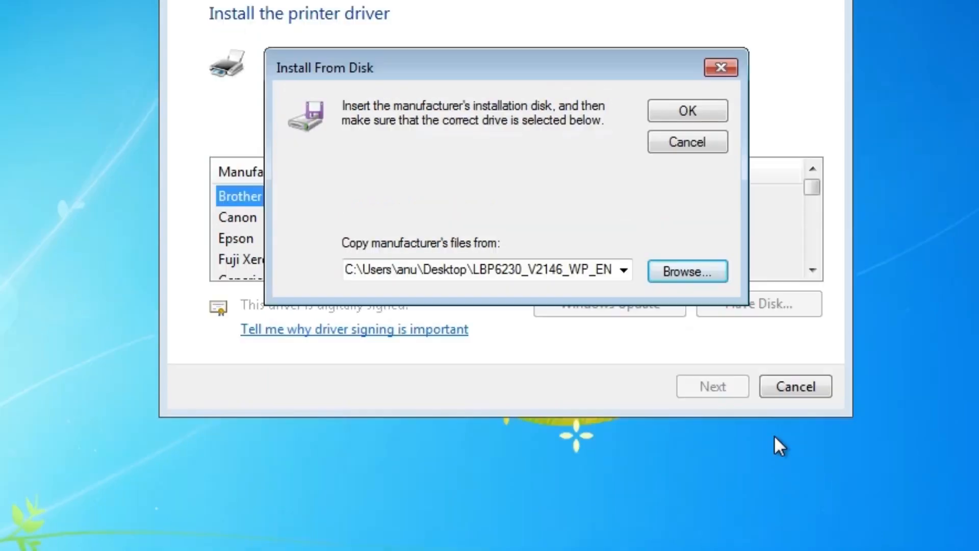
left_click(706, 219)
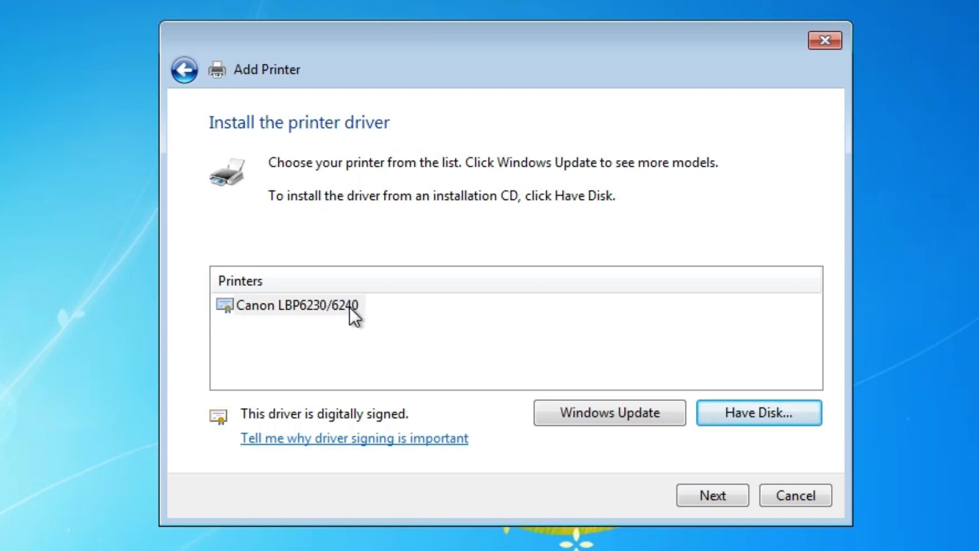
- Install the Canon LBP6230/6240 driver with the printer name Canon LBP6230dn and finish the wizard without printing a test page
left_click(321, 307)
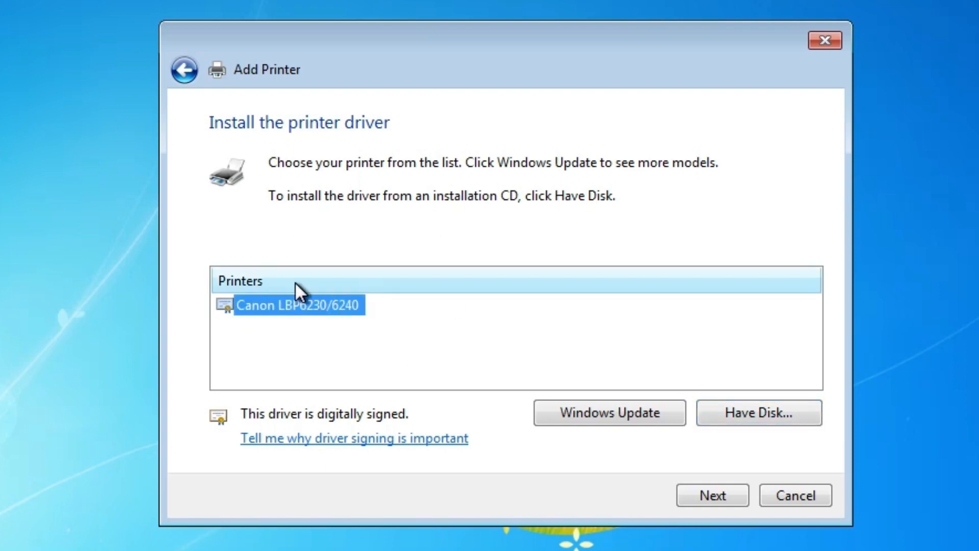
left_click(690, 494)
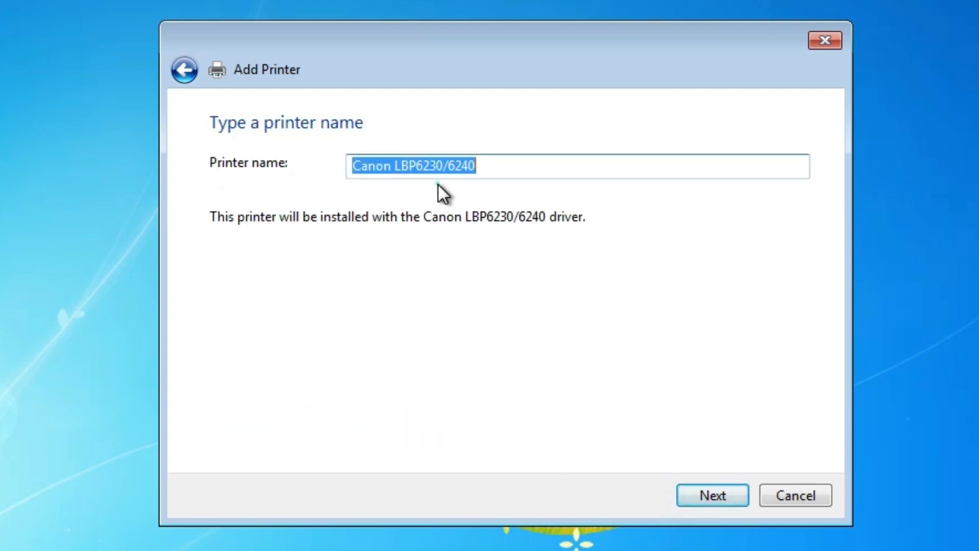
left_click_drag(442, 167, 544, 177)
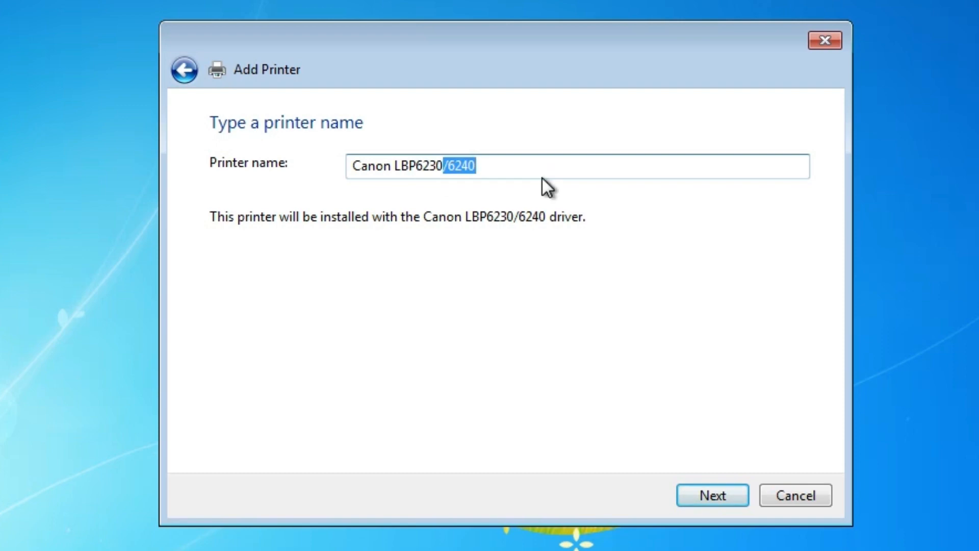
type("dn")
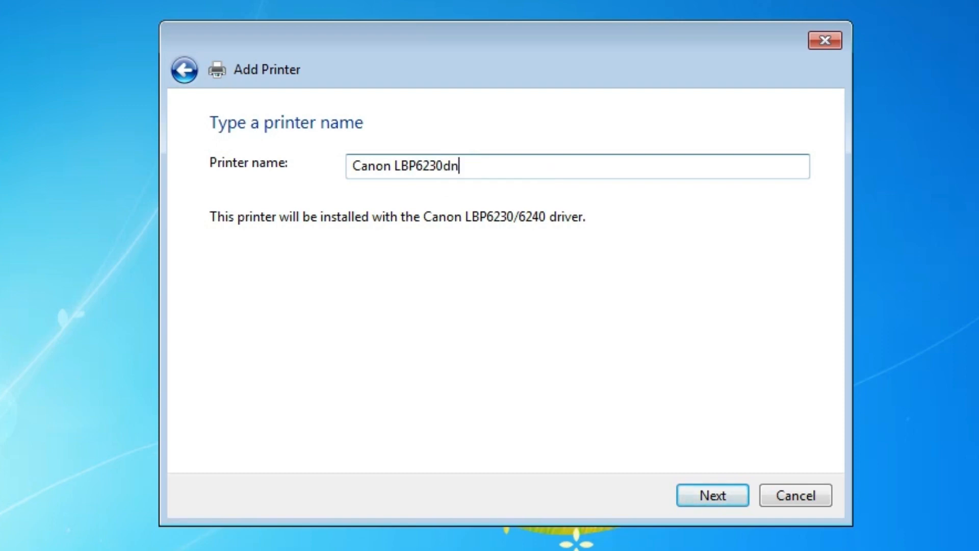
left_click(724, 496)
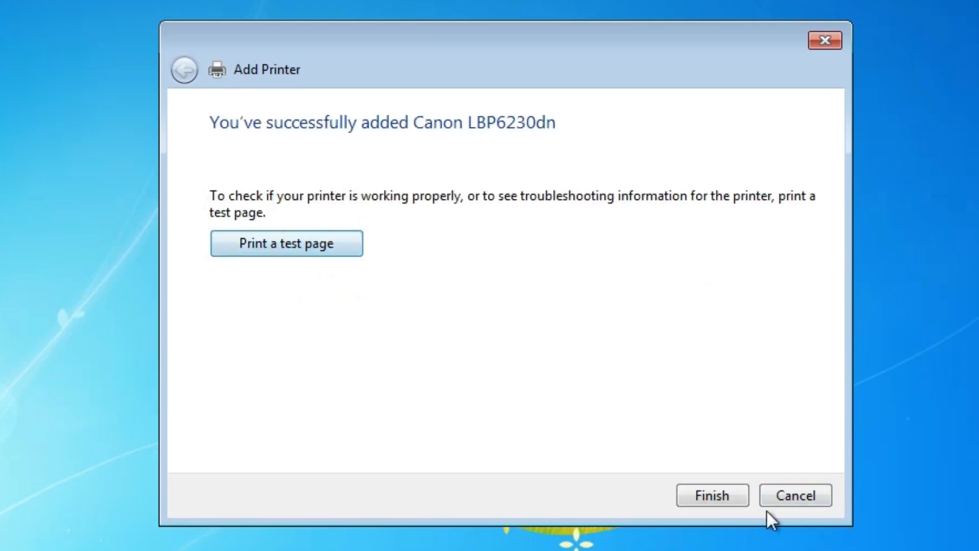
left_click(713, 495)
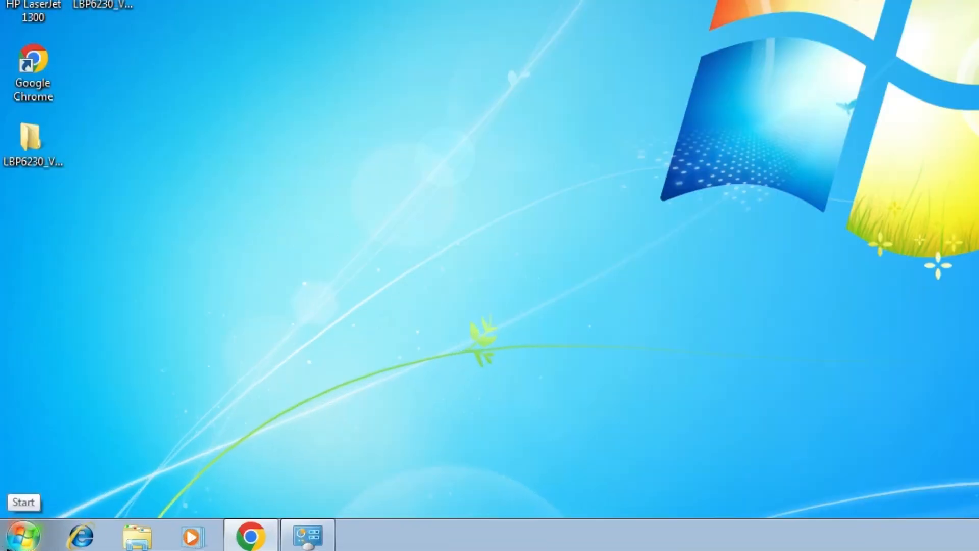
- Open Devices and Printers from Control Panel to check for the newly added printer
left_click(23, 536)
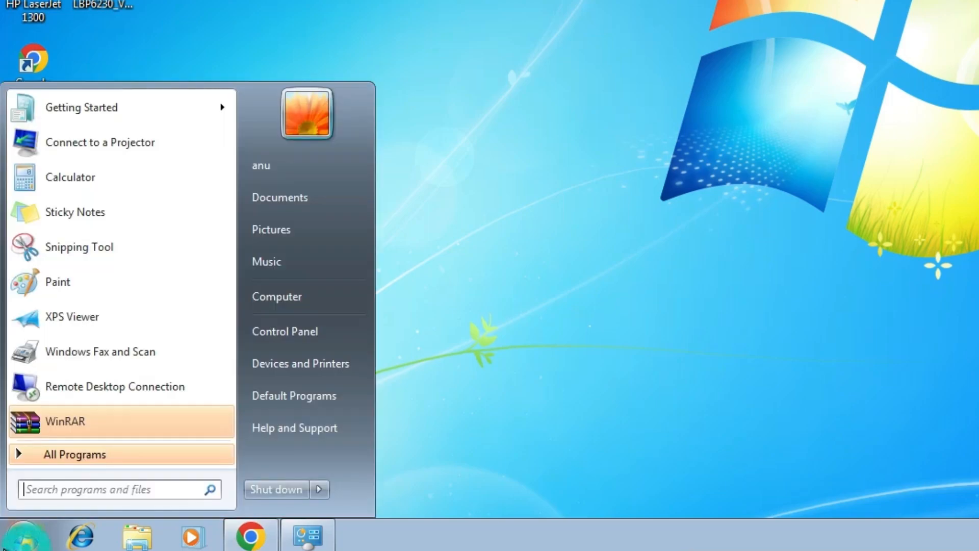
left_click(341, 340)
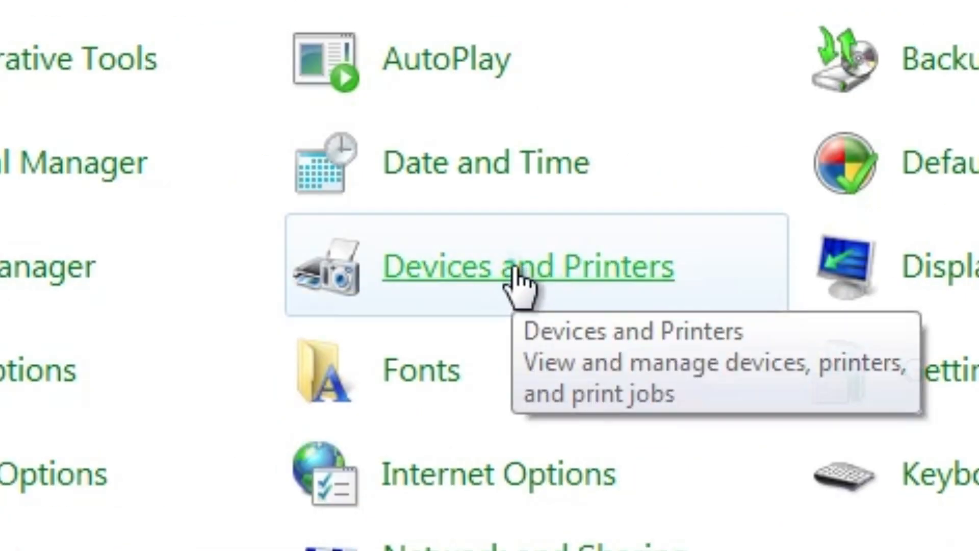
left_click(516, 276)
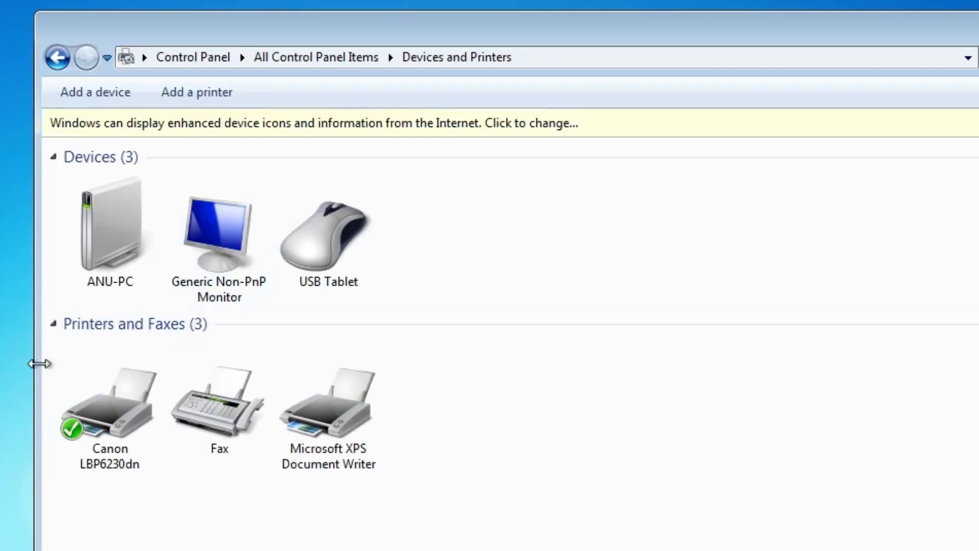